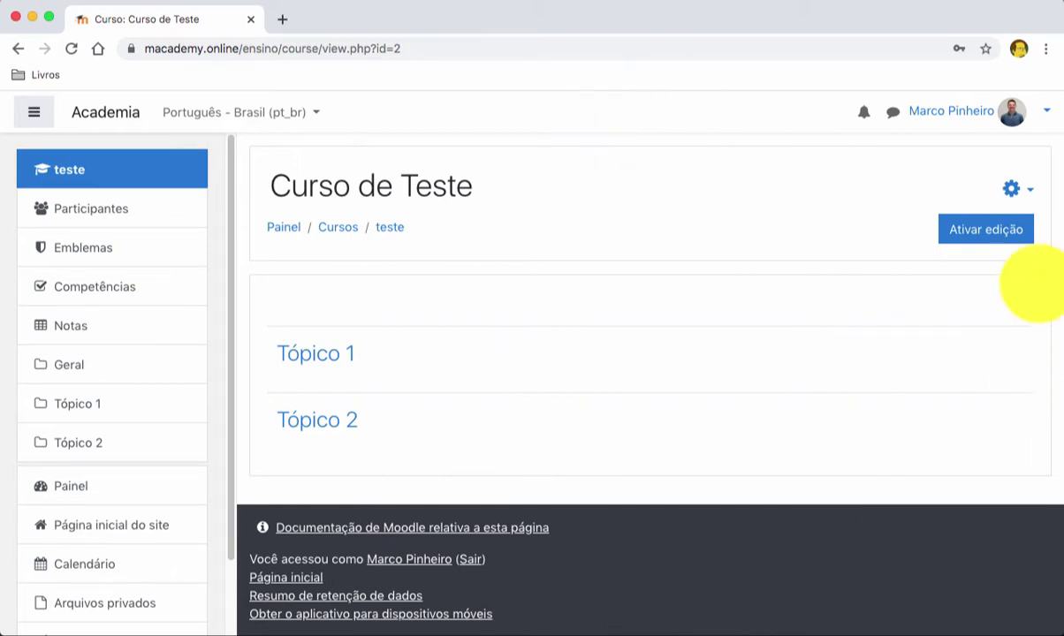
- Turn on course editing and add a Questionário activity to Tópico 1
{"action": "left_click", "coordinate": [984, 231]}
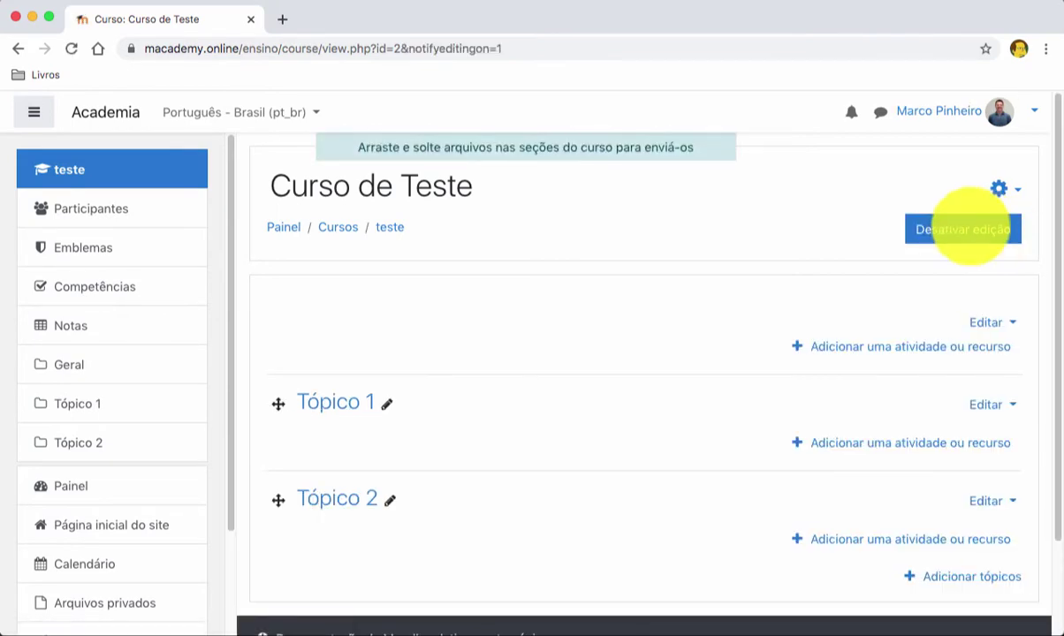
{"action": "scroll", "coordinate": [924, 381], "scroll_direction": "down", "scroll_amount": 1}
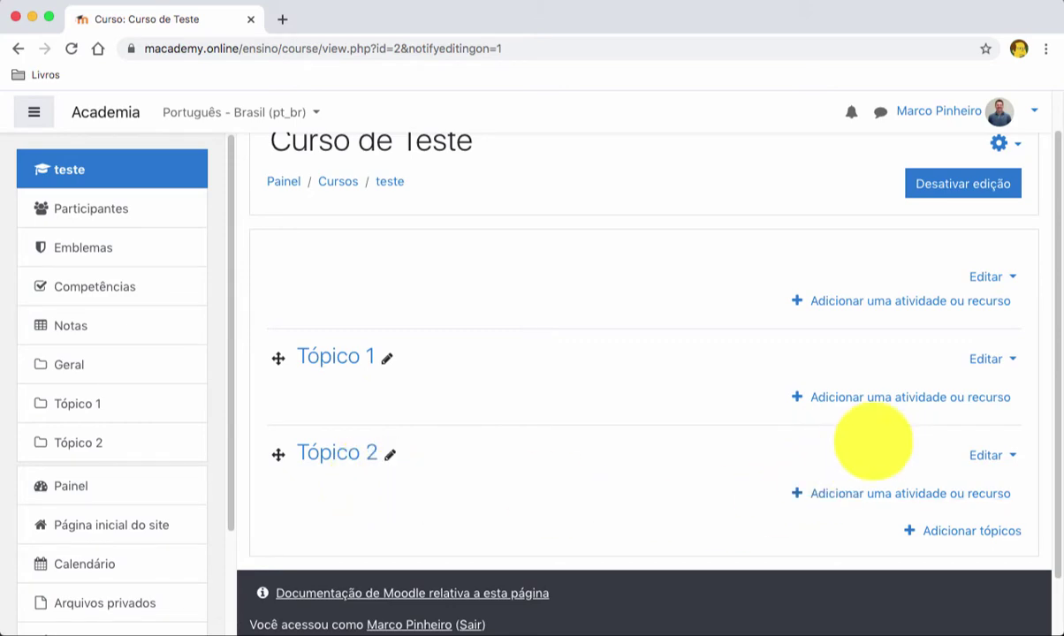
{"action": "left_click", "coordinate": [884, 398]}
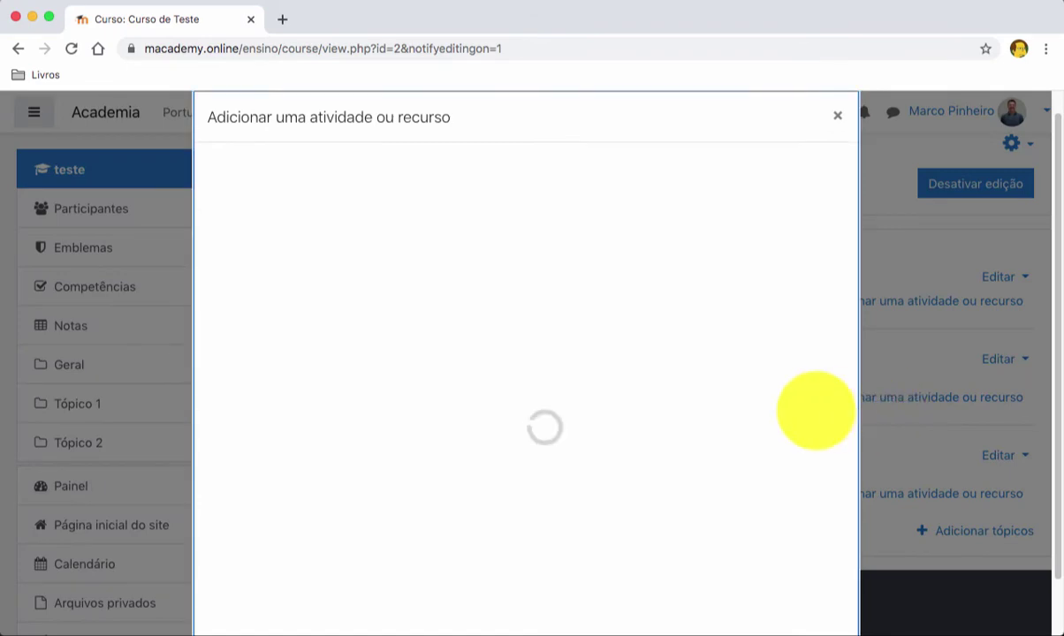
{"action": "scroll", "coordinate": [786, 409], "scroll_direction": "down", "scroll_amount": 1}
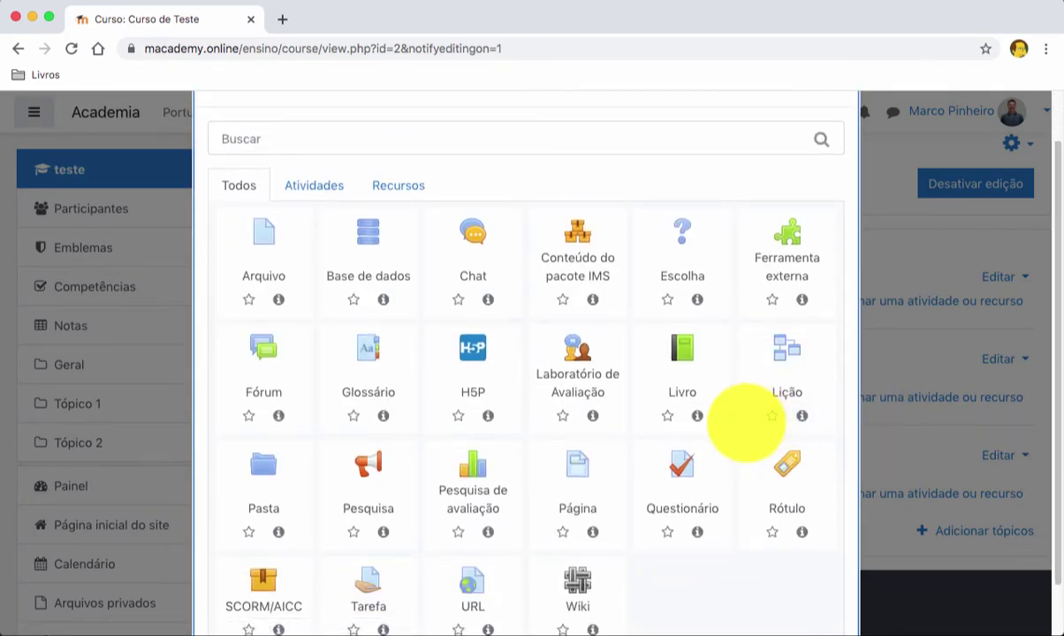
{"action": "left_click", "coordinate": [682, 471]}
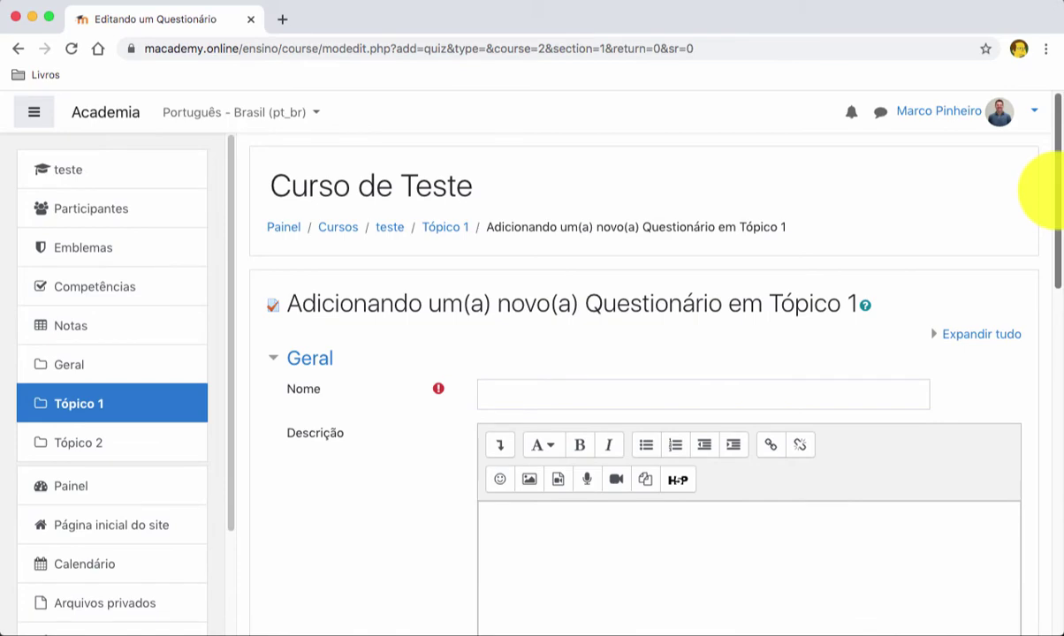
- Name the new quiz "Prova 1"
{"action": "scroll", "coordinate": [1043, 216], "scroll_direction": "down", "scroll_amount": 2}
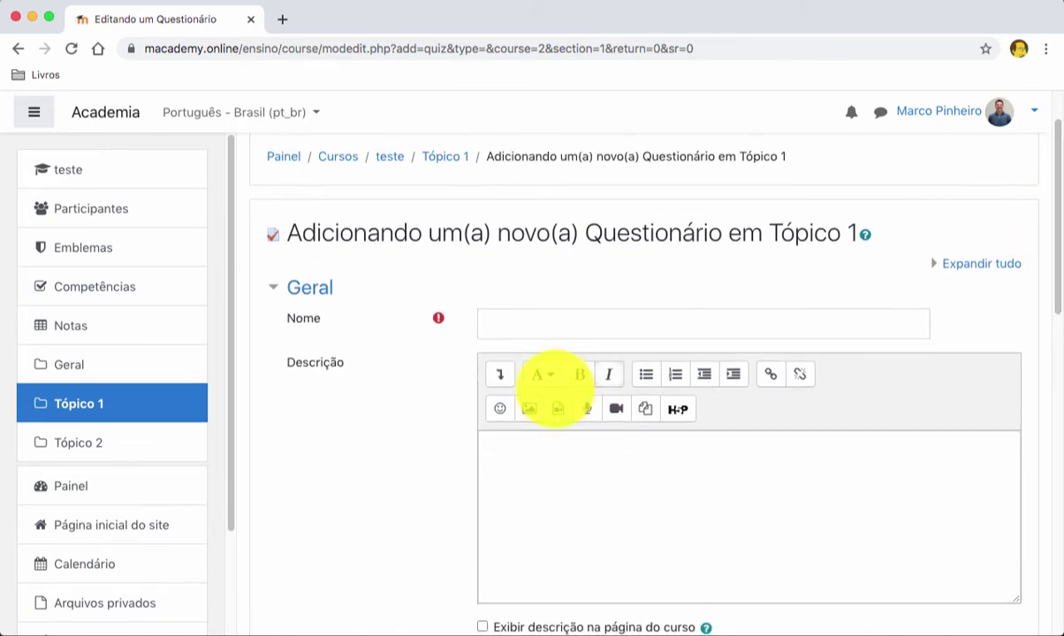
{"action": "left_click", "coordinate": [534, 320]}
{"action": "type", "text": "O"}
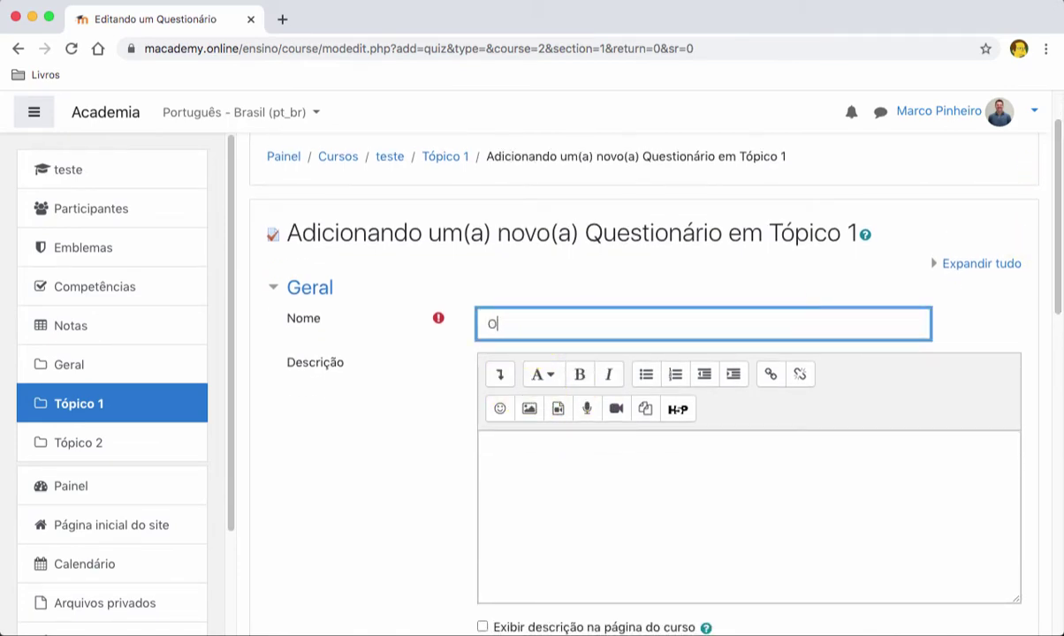
{"action": "type", "text": "riva ="}
{"action": "key", "text": "BackSpace"}
{"action": "key", "text": "BackSpace"}
{"action": "key", "text": "BackSpace"}
{"action": "key", "text": "BackSpace"}
{"action": "key", "text": "BackSpace"}
{"action": "key", "text": "BackSpace"}
{"action": "key", "text": "BackSpace"}
{"action": "type", "text": "Prova 1"}
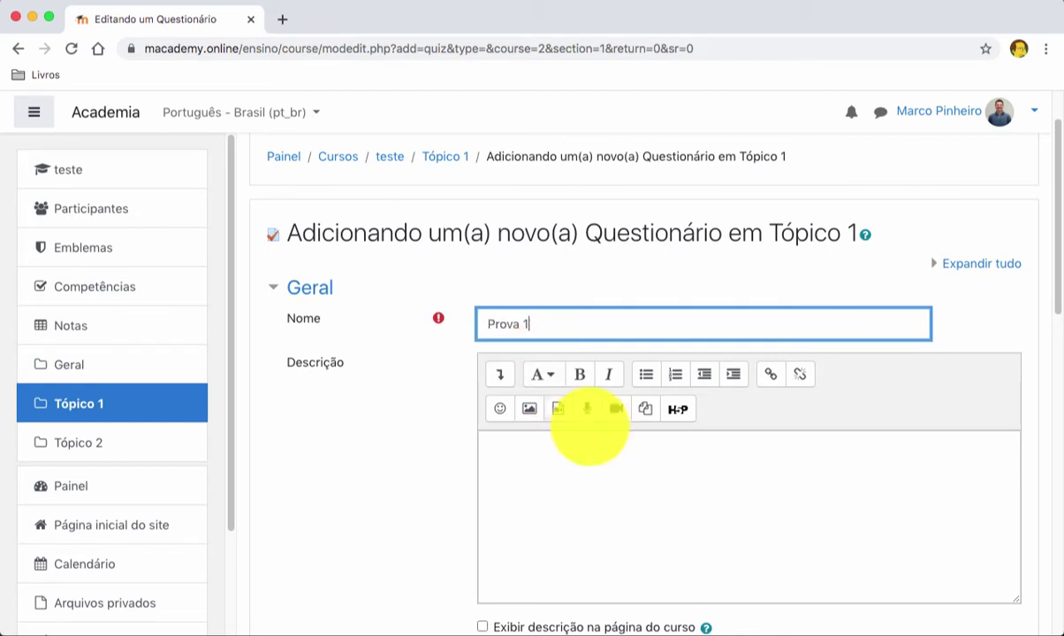
- Fill in the quiz description with the placeholder text "sssdsdsds"
{"action": "left_click_drag", "start_coordinate": [1052, 159], "coordinate": [1052, 204]}
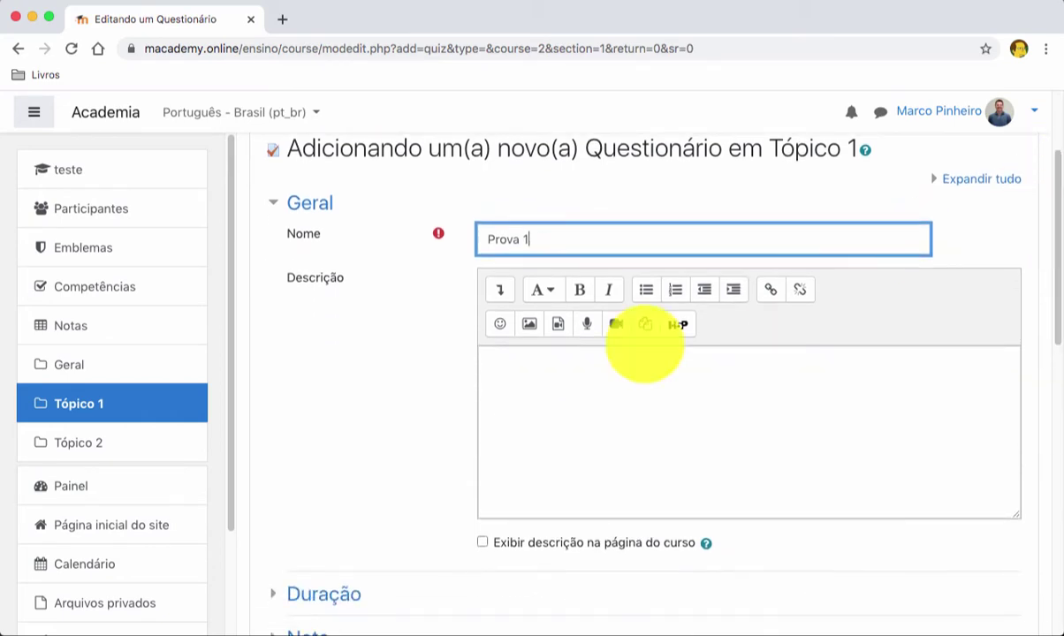
{"action": "left_click", "coordinate": [518, 387]}
{"action": "type", "text": "sssdsdsds"}
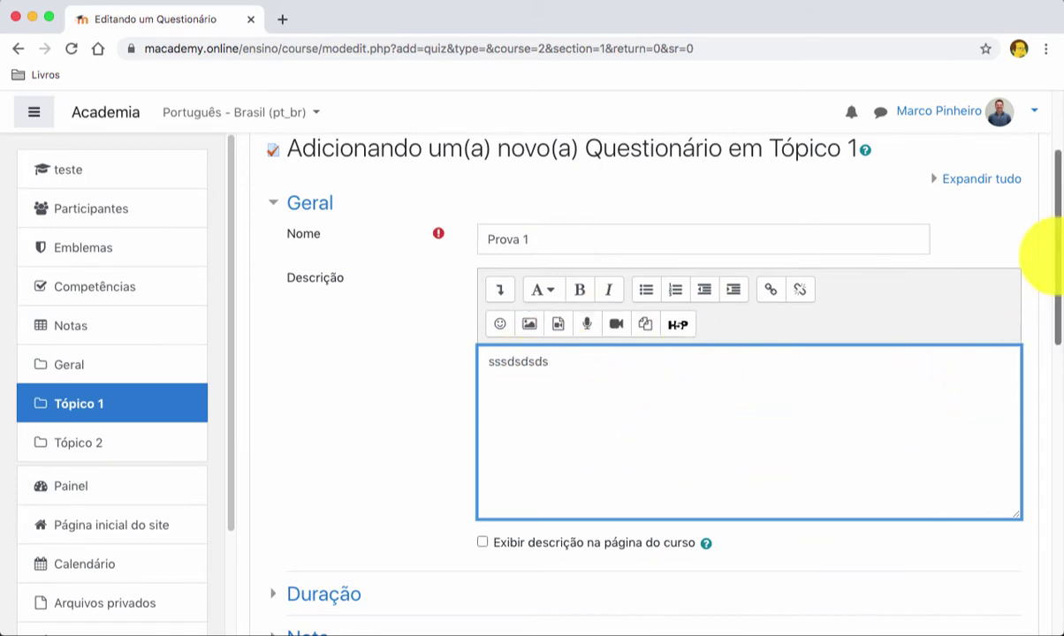
- Enable the quiz's opening and closing dates in the Duração settings, and set the closing day to 10 and hour to 23
{"action": "left_click_drag", "start_coordinate": [1058, 232], "coordinate": [1026, 337]}
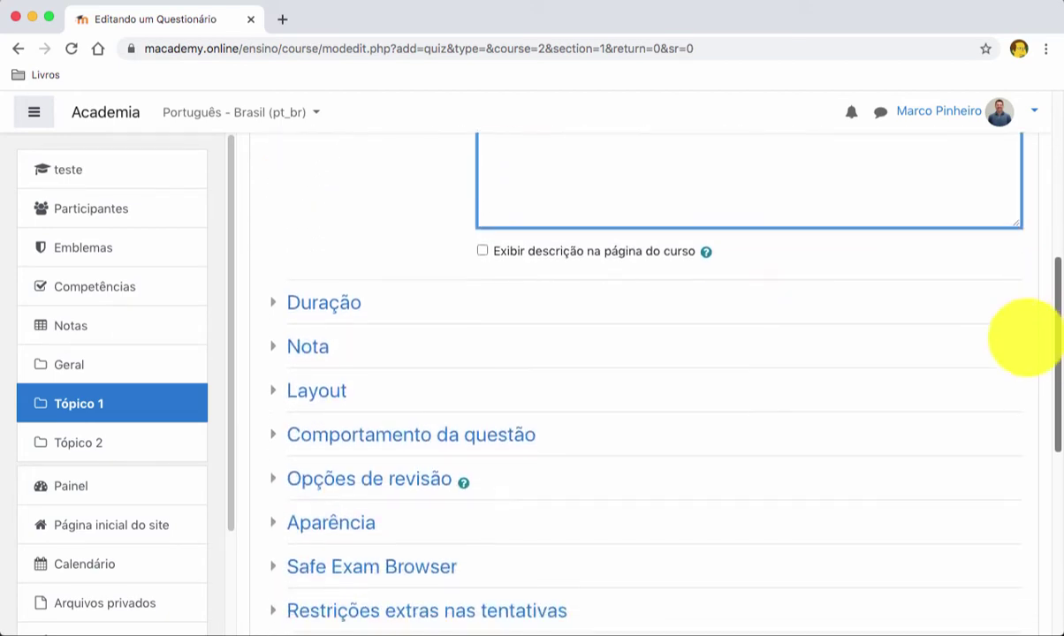
{"action": "left_click", "coordinate": [288, 302]}
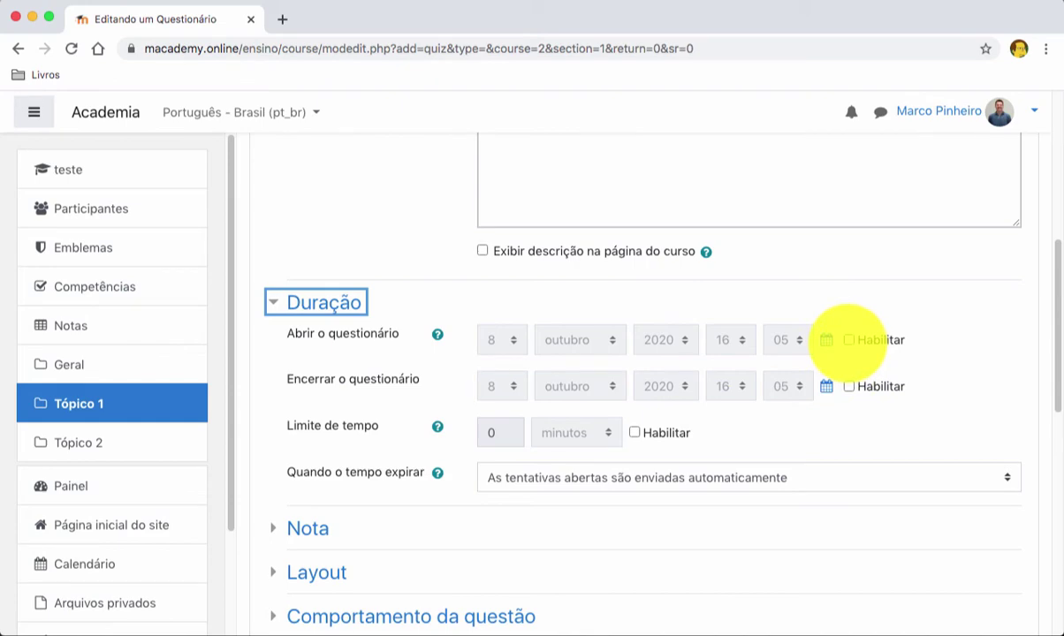
{"action": "left_click", "coordinate": [848, 339]}
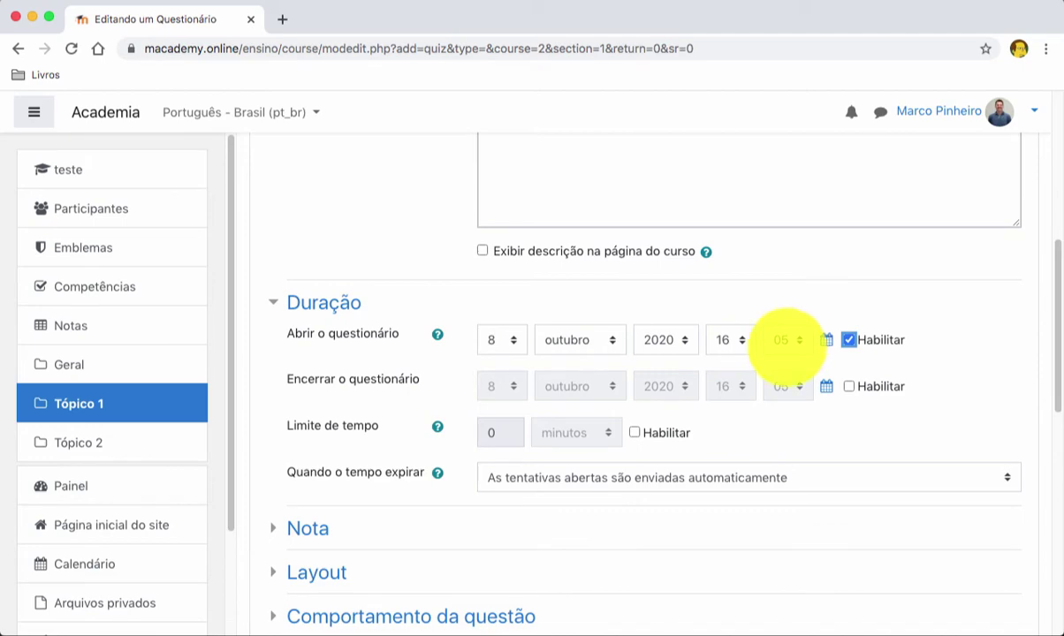
{"action": "left_click", "coordinate": [849, 386]}
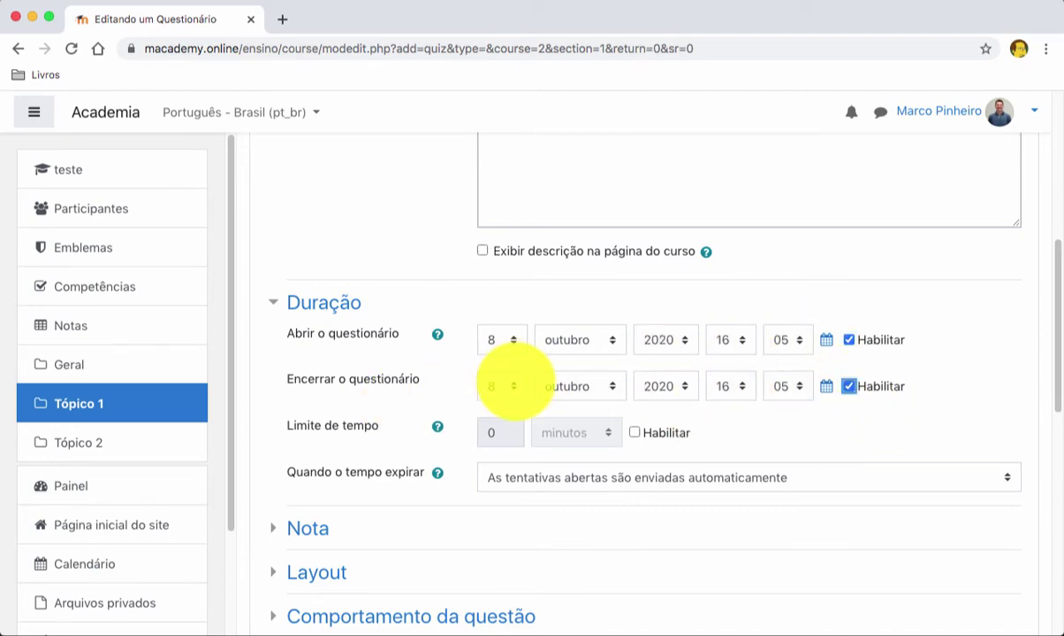
{"action": "left_click", "coordinate": [509, 386]}
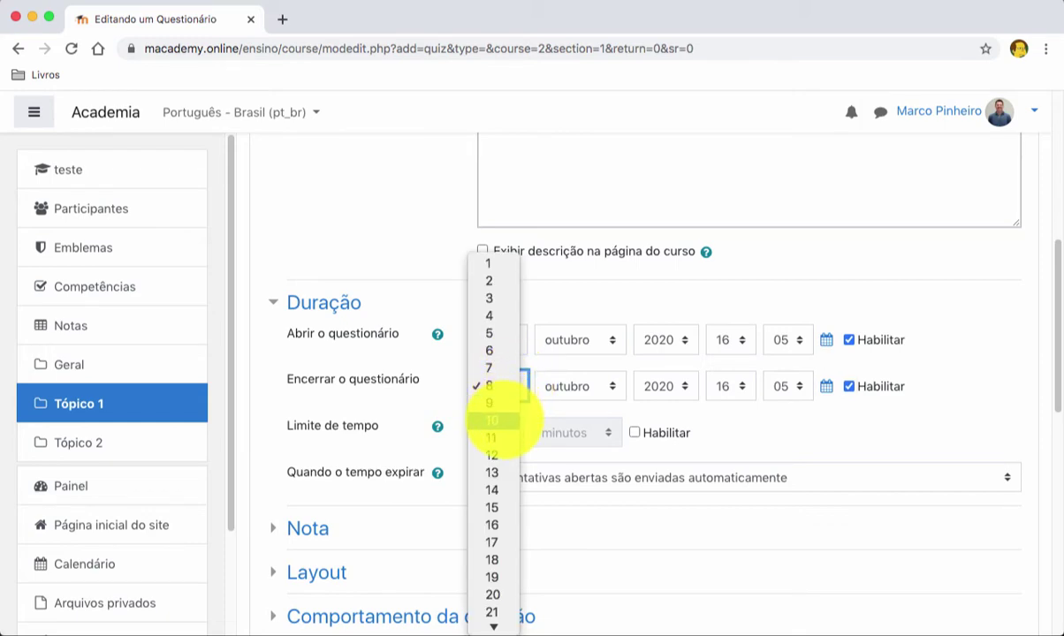
{"action": "left_click", "coordinate": [494, 420]}
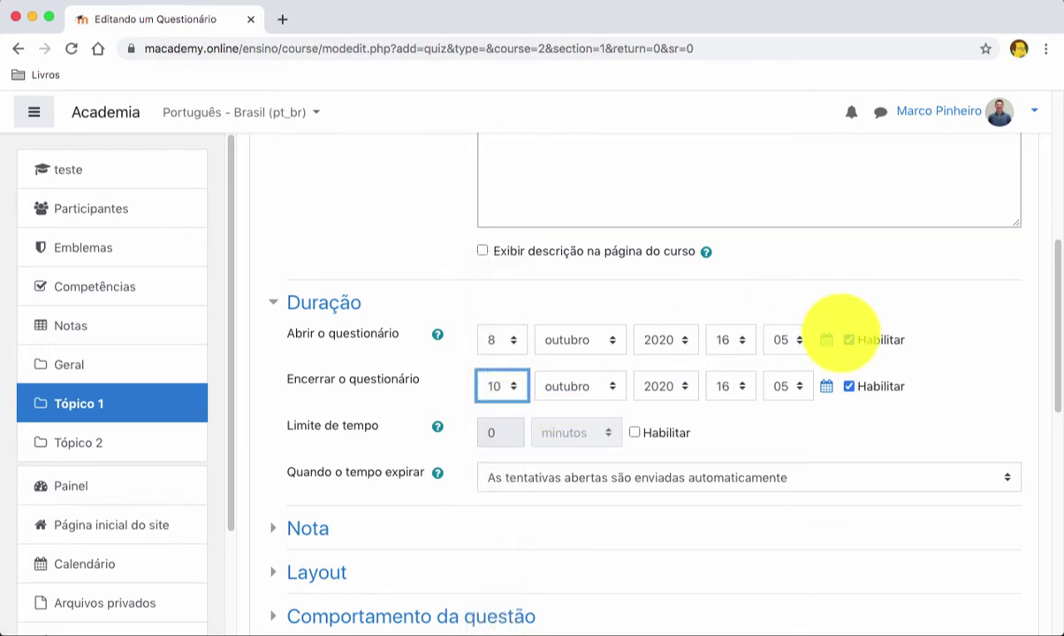
{"action": "left_click", "coordinate": [748, 387]}
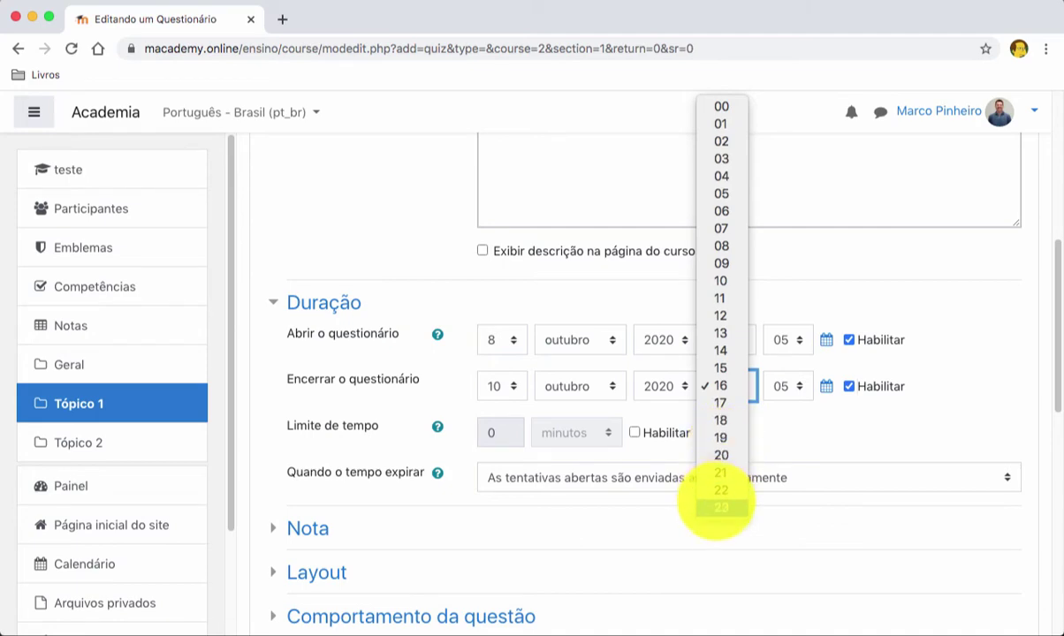
{"action": "key", "text": "Return"}
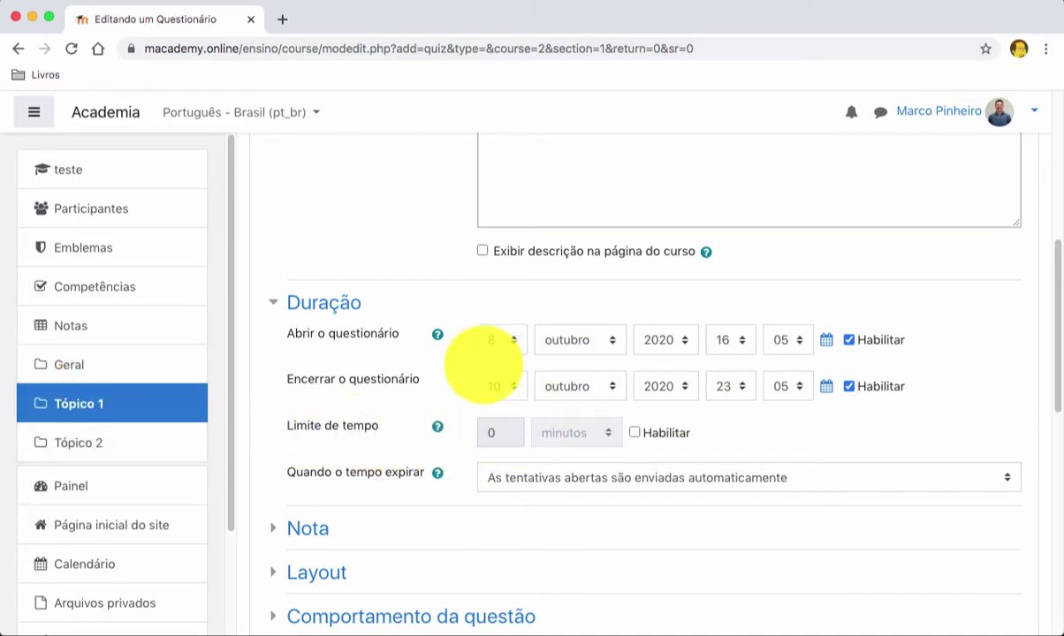
- Enable the quiz's time limit and set it to 120 minutes
{"action": "scroll", "coordinate": [1046, 345], "scroll_direction": "down", "scroll_amount": 1}
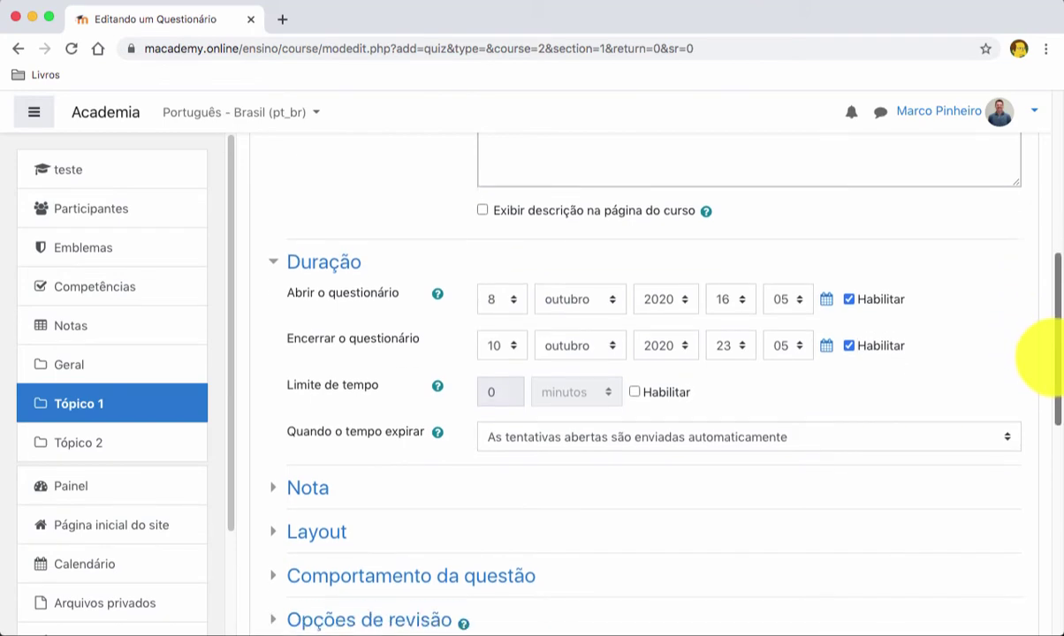
{"action": "scroll", "coordinate": [1043, 358], "scroll_direction": "down", "scroll_amount": 1}
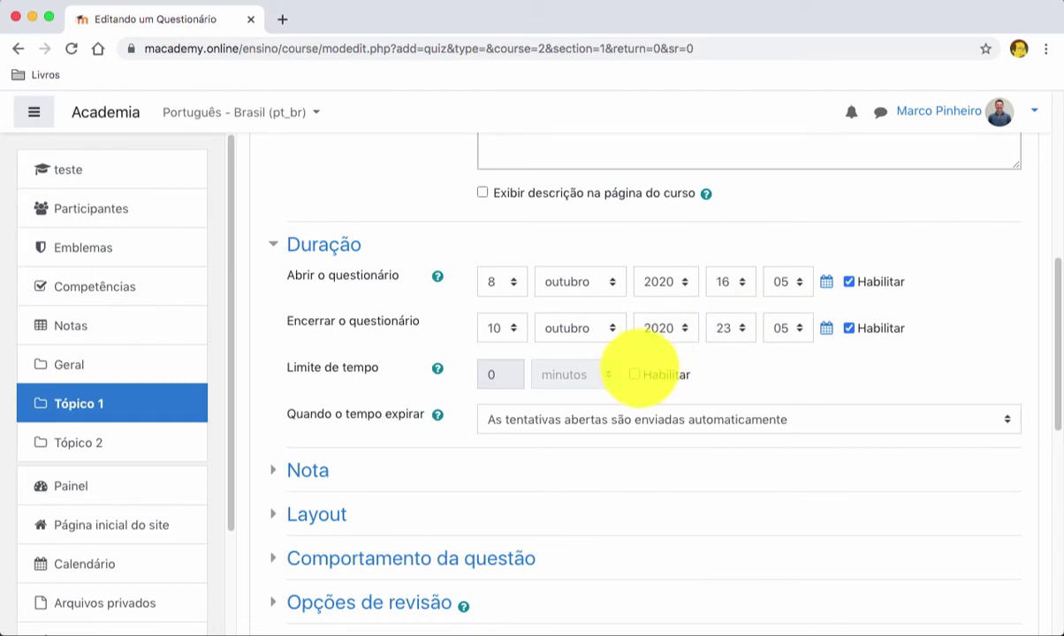
{"action": "left_click", "coordinate": [635, 375]}
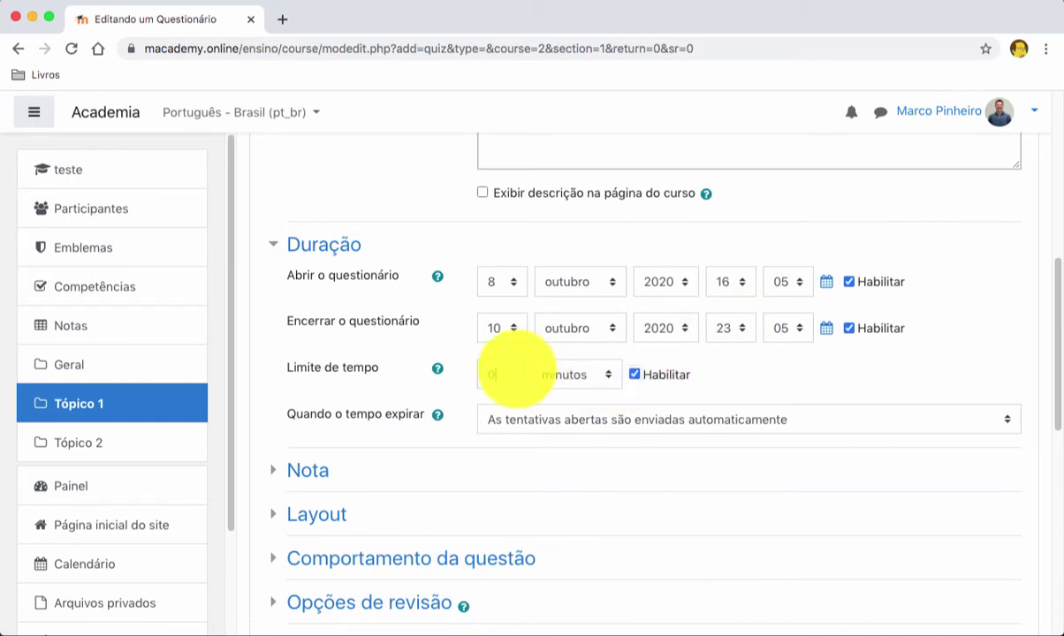
{"action": "left_click", "coordinate": [514, 371]}
{"action": "key", "text": "BackSpace"}
{"action": "type", "text": "120"}
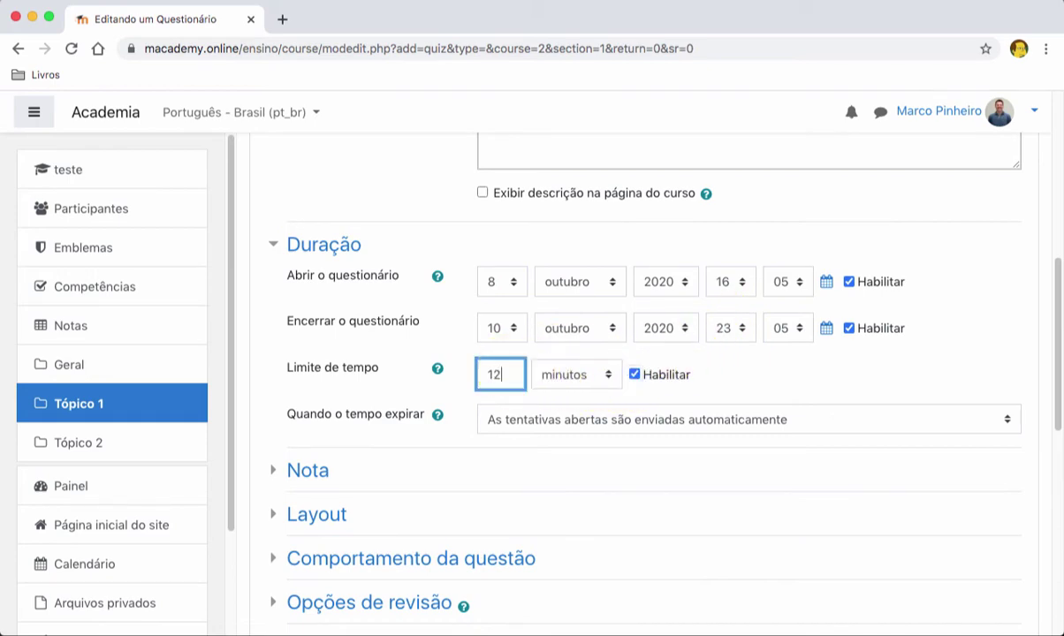
{"action": "left_click", "coordinate": [950, 356]}
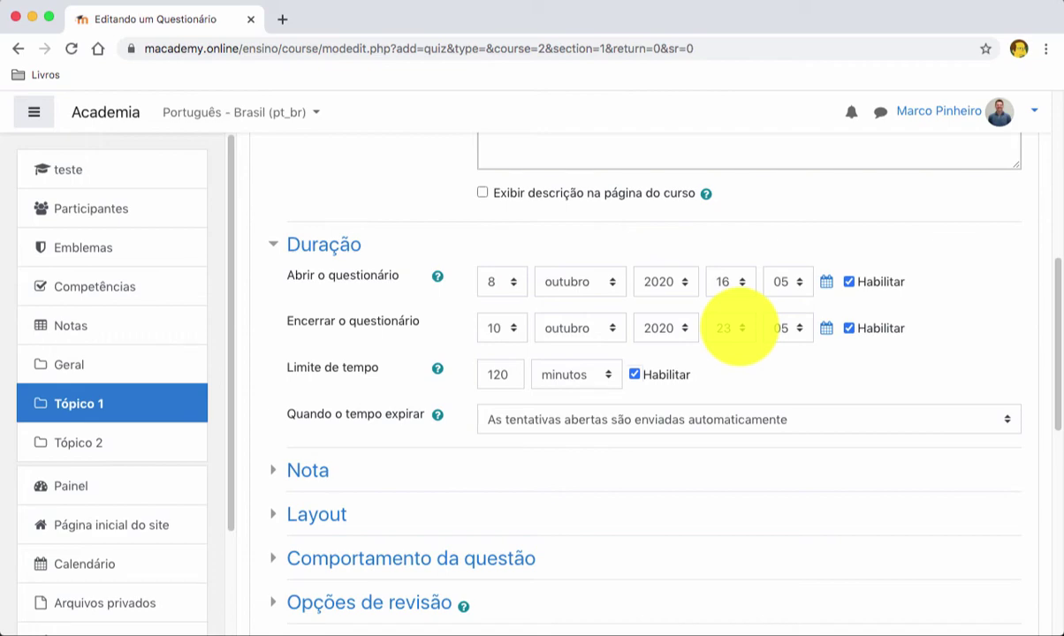
- Examine the available choices for what happens to open attempts when the quiz time expires
{"action": "scroll", "coordinate": [791, 352], "scroll_direction": "down", "scroll_amount": 3}
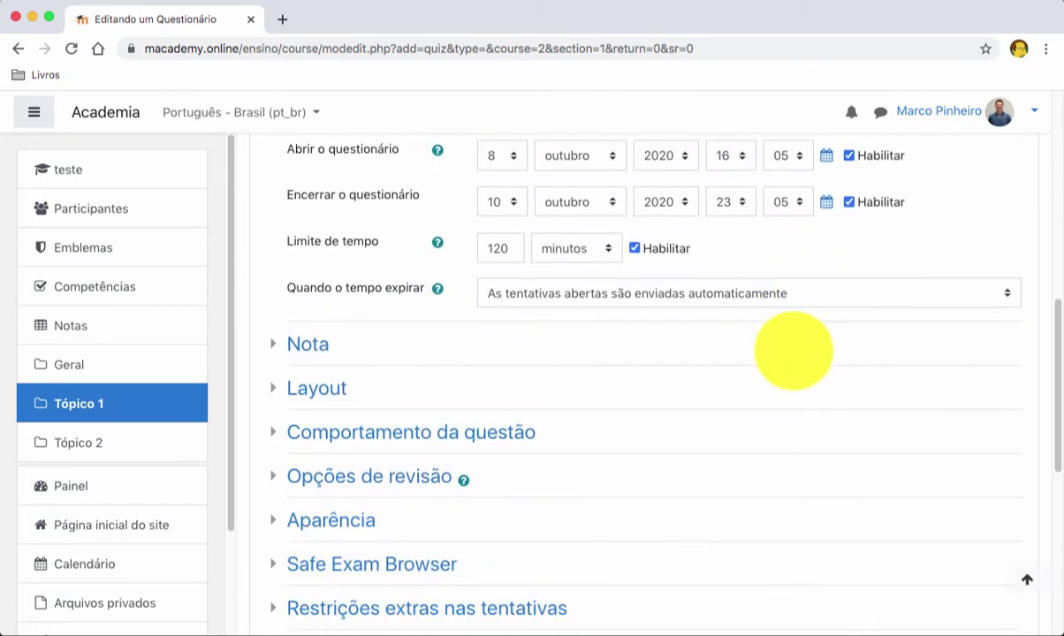
{"action": "scroll", "coordinate": [371, 291], "scroll_direction": "up", "scroll_amount": 1}
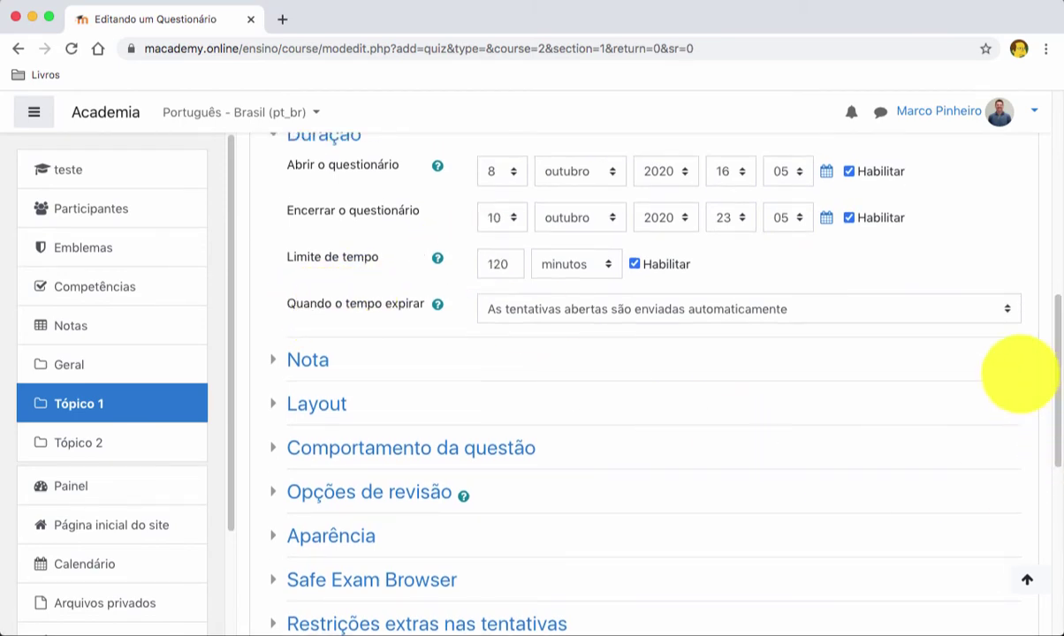
{"action": "left_click", "coordinate": [997, 309]}
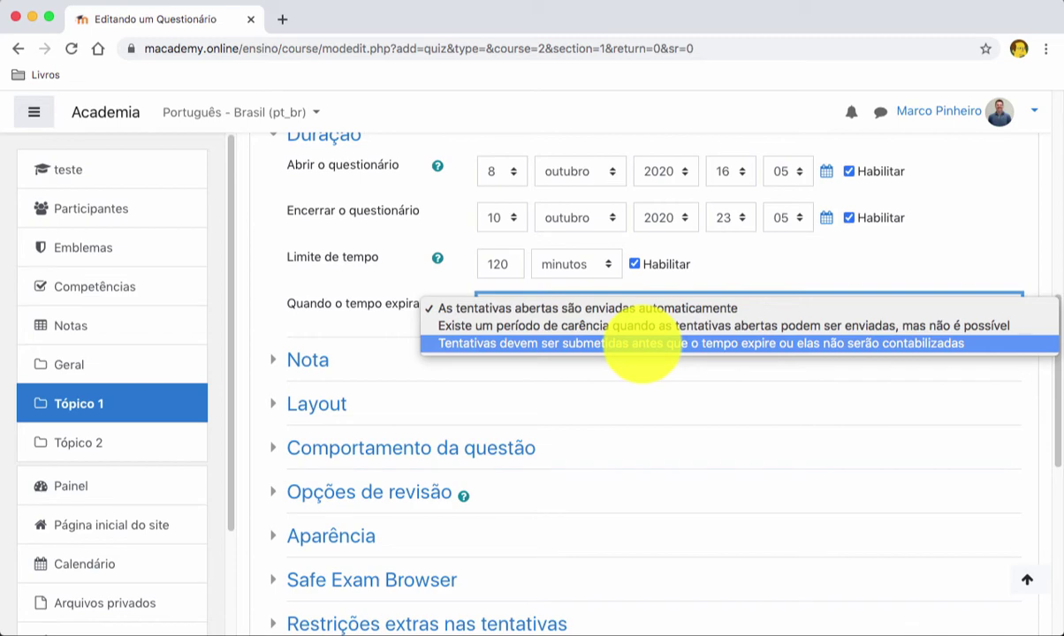
{"action": "left_click", "coordinate": [898, 257]}
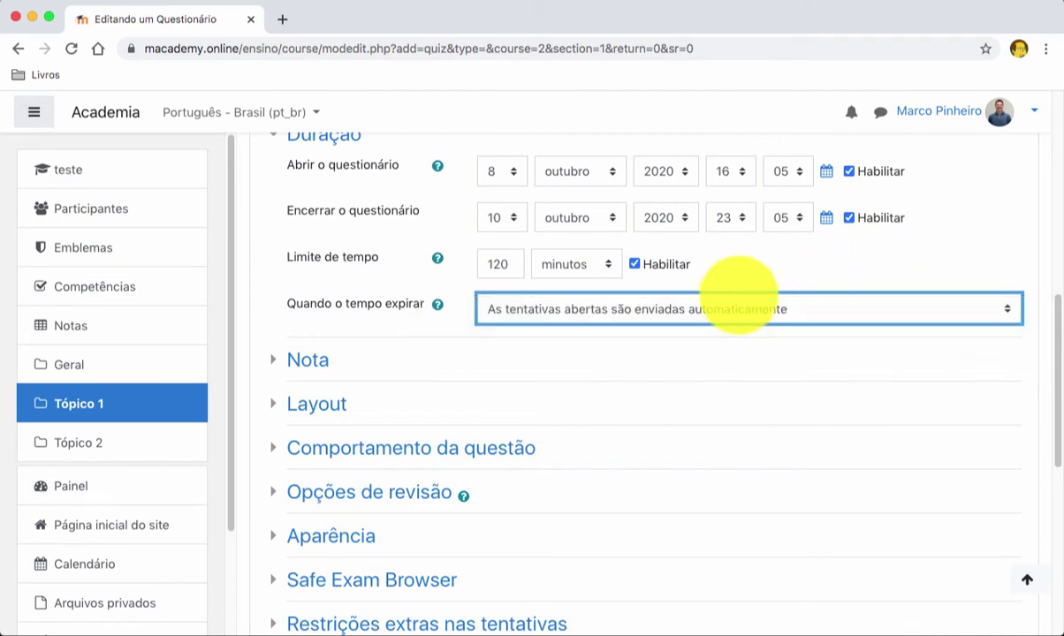
{"action": "left_click", "coordinate": [681, 303]}
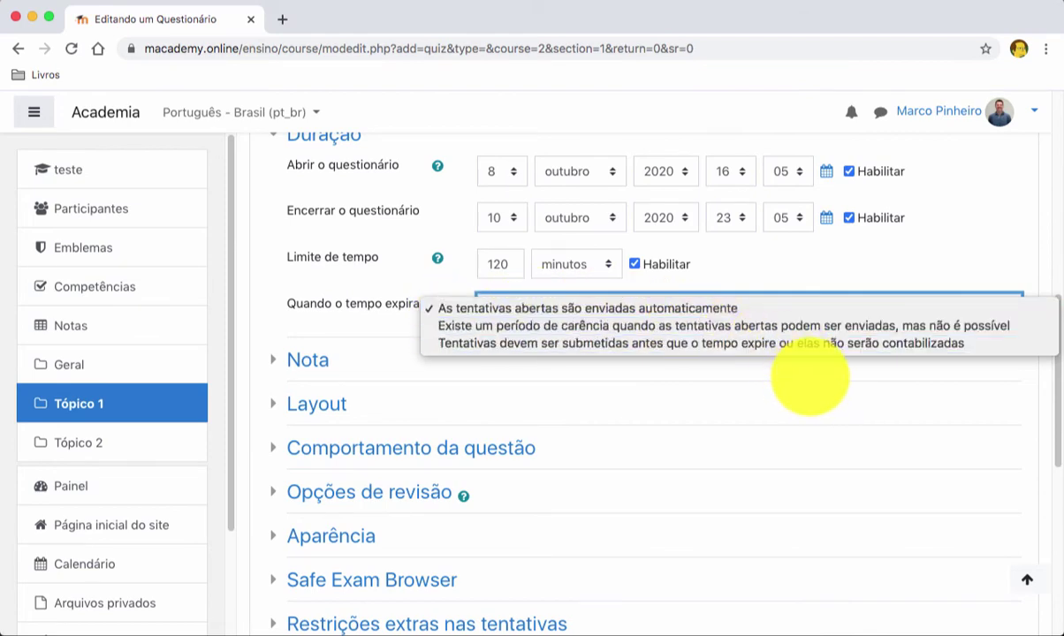
{"action": "left_click", "coordinate": [805, 373]}
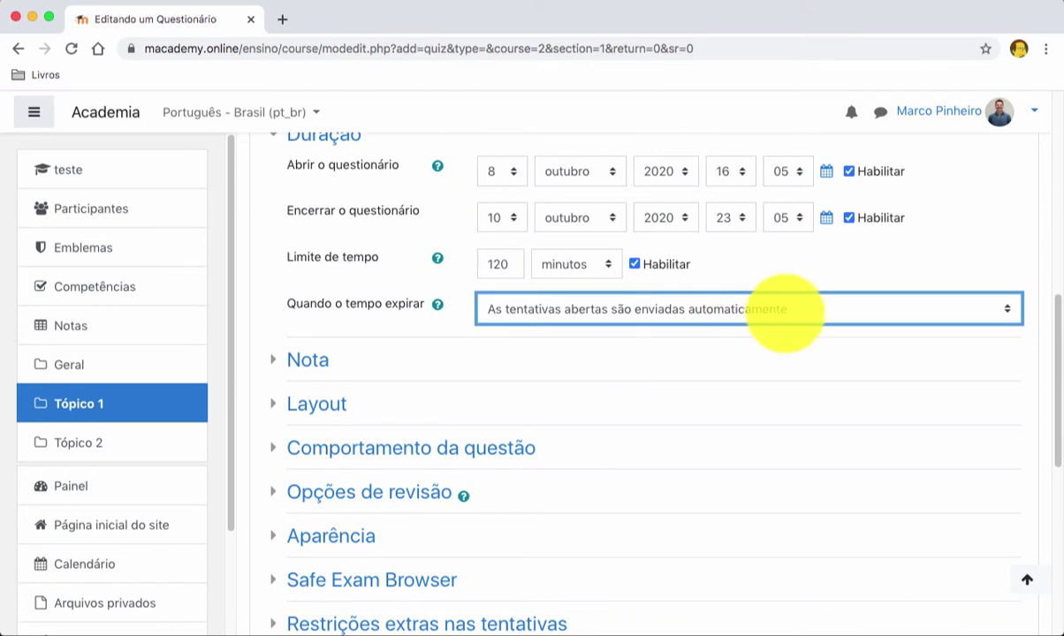
- Set the number of allowed attempts to 2 in the quiz's Nota settings
{"action": "scroll", "coordinate": [772, 434], "scroll_direction": "down", "scroll_amount": 2}
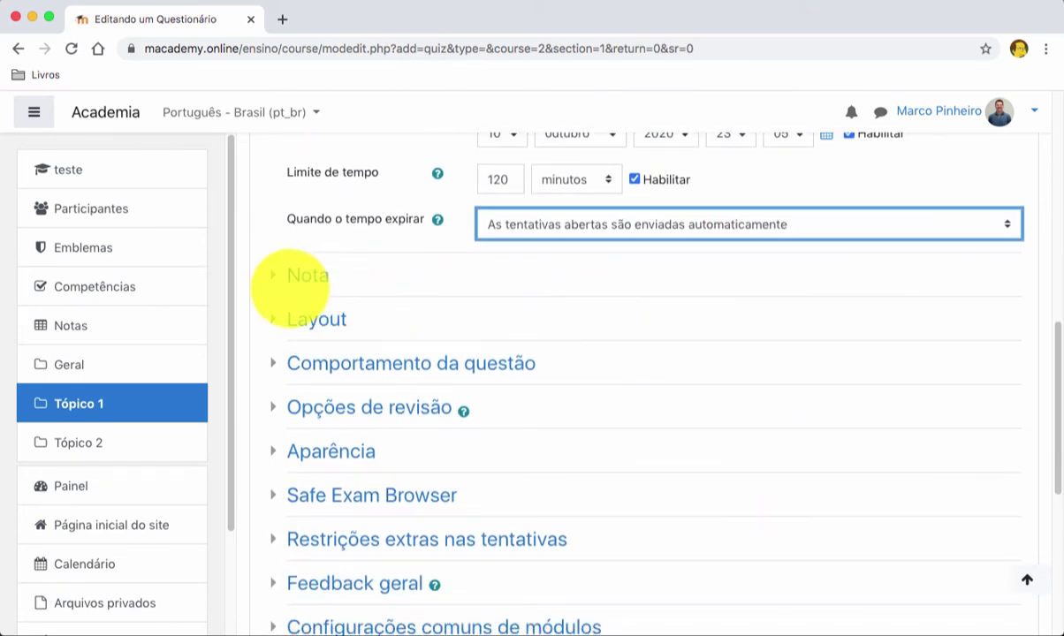
{"action": "left_click", "coordinate": [301, 276]}
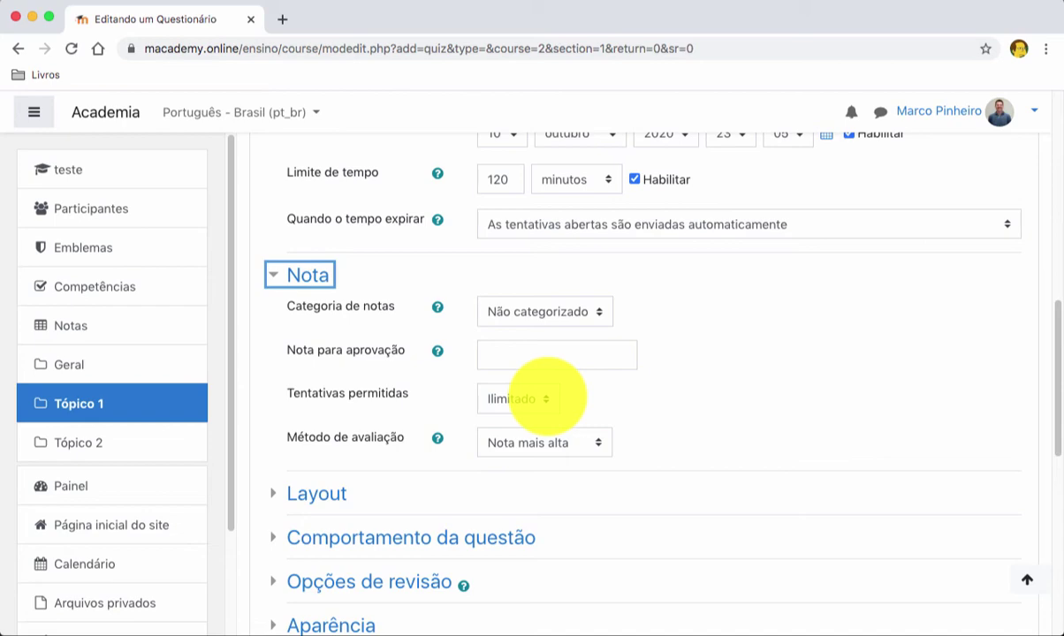
{"action": "left_click", "coordinate": [548, 397]}
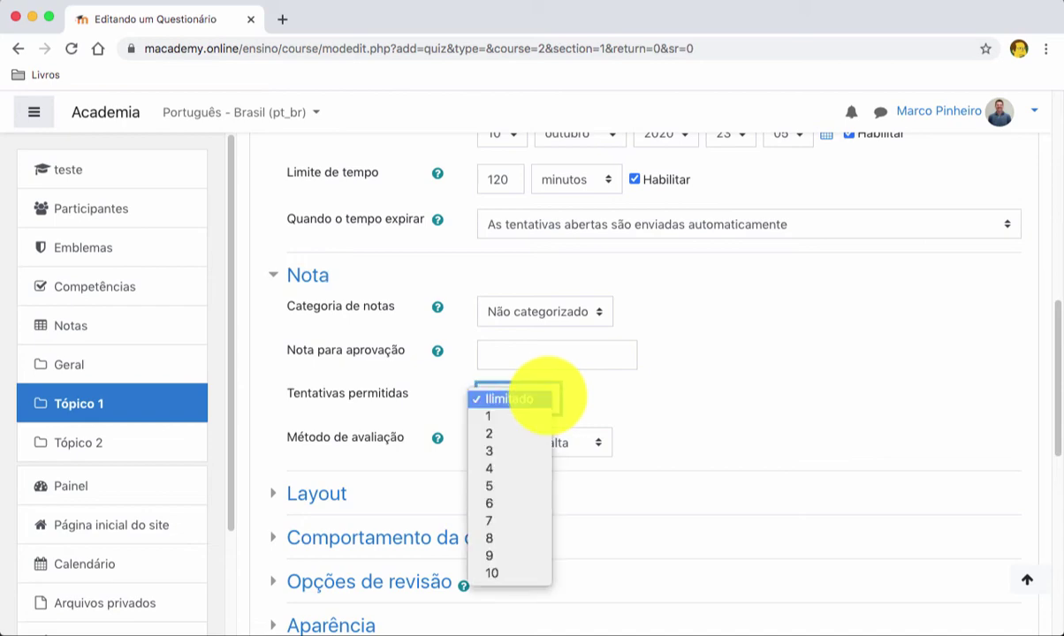
{"action": "left_click", "coordinate": [509, 416]}
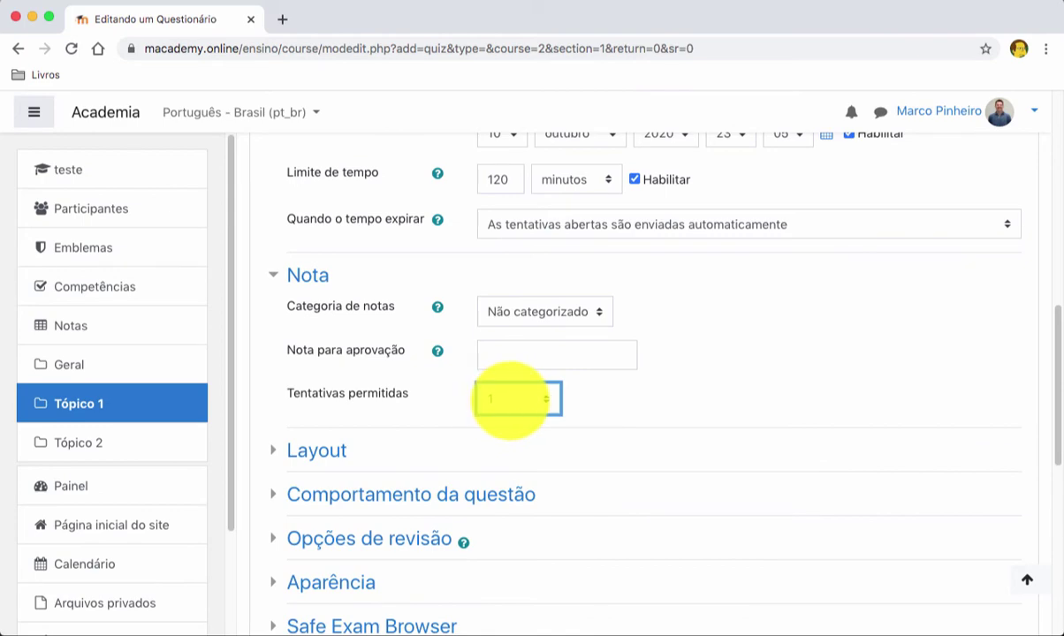
{"action": "left_click", "coordinate": [513, 399]}
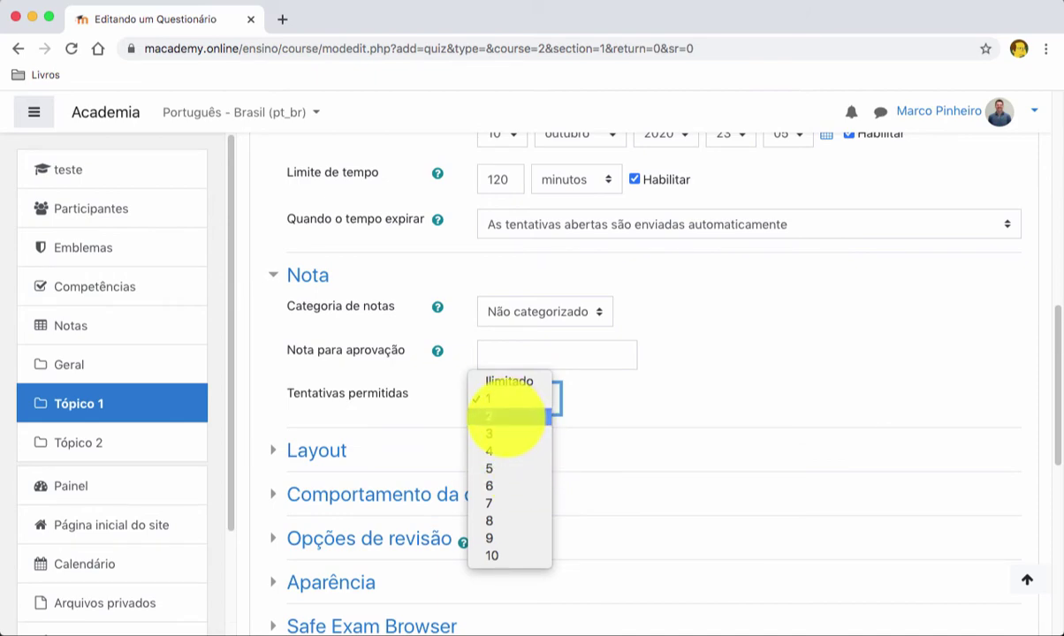
{"action": "left_click", "coordinate": [509, 417]}
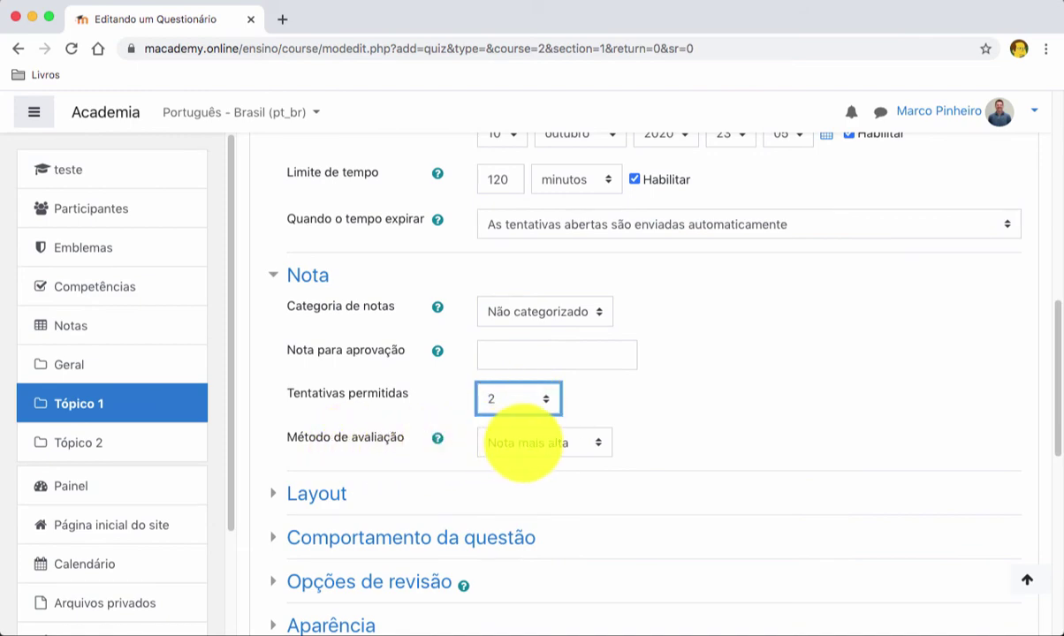
- Examine the available grading methods for multiple attempts in the quiz's Nota settings
{"action": "left_click", "coordinate": [530, 442]}
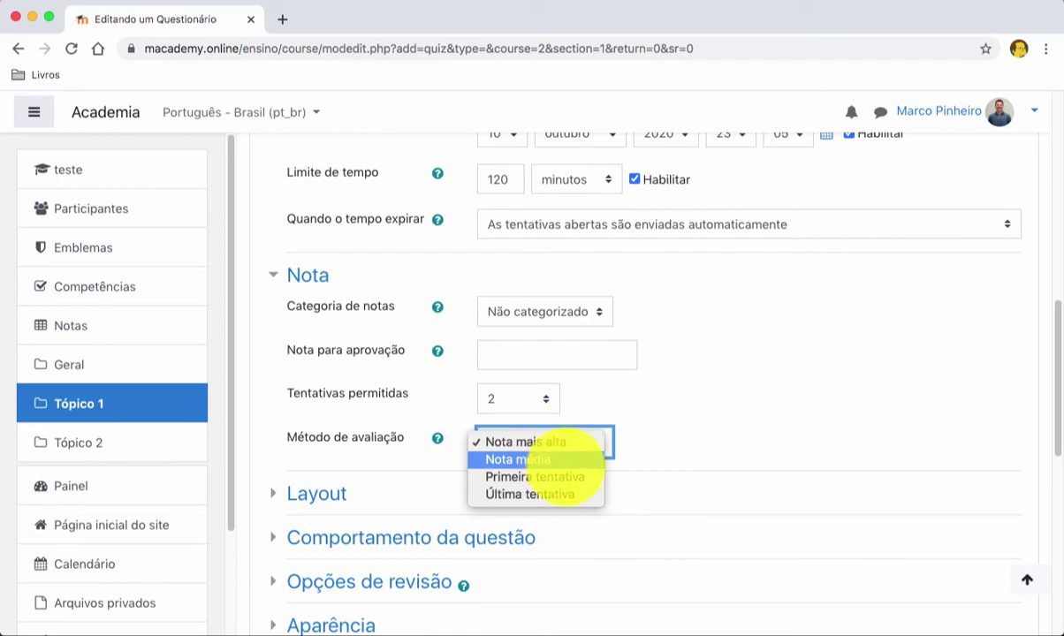
{"action": "left_click", "coordinate": [750, 409]}
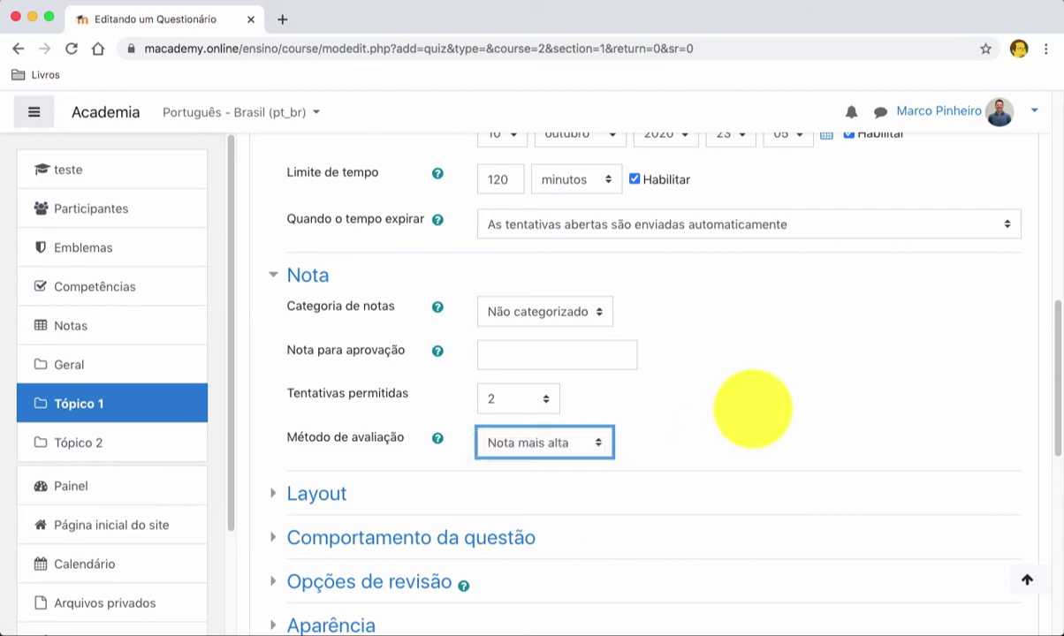
- Try limiting the allowed attempts to 1, and restore the number of attempts to 2
{"action": "left_click", "coordinate": [520, 399]}
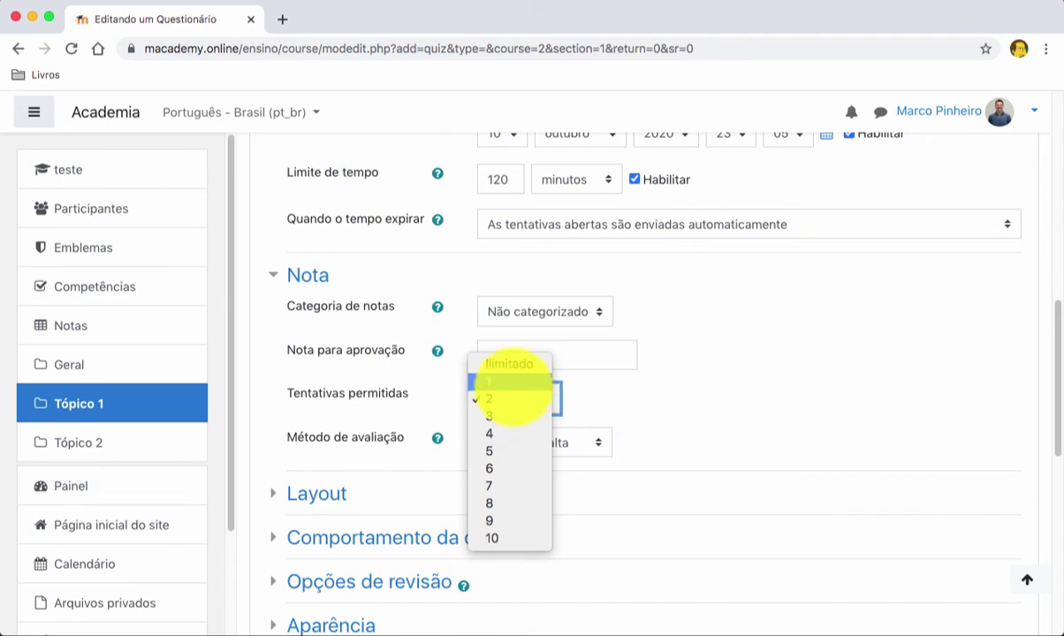
{"action": "left_click", "coordinate": [505, 381]}
{"action": "left_click", "coordinate": [513, 400]}
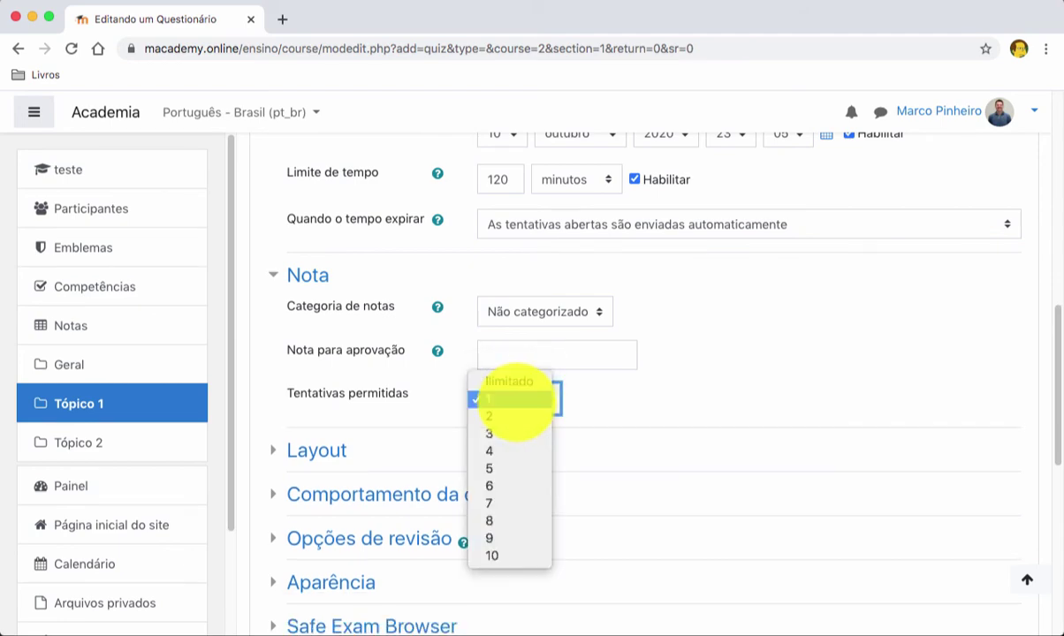
{"action": "left_click", "coordinate": [511, 417]}
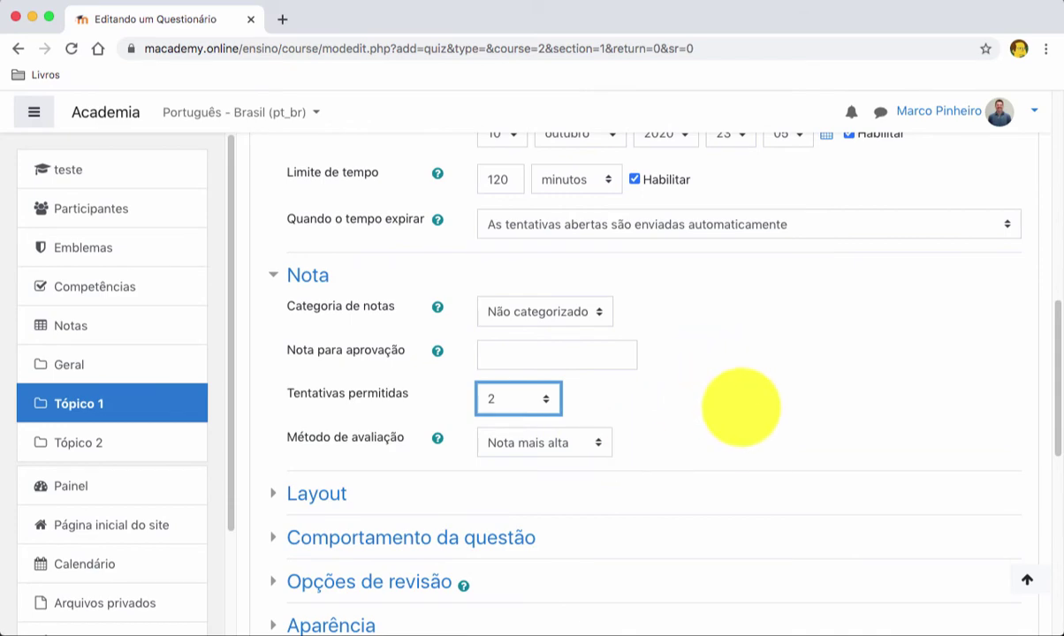
- Expand the Layout settings and set the quiz to start a new page every 10 questions
{"action": "scroll", "coordinate": [740, 406], "scroll_direction": "up", "scroll_amount": 10}
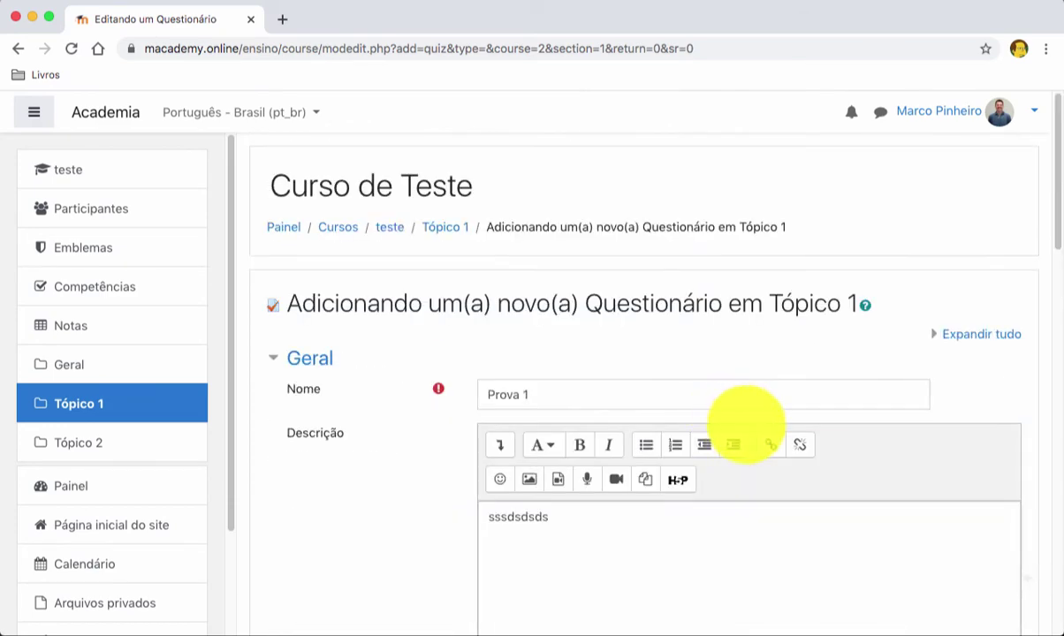
{"action": "left_click_drag", "start_coordinate": [1052, 133], "coordinate": [1047, 422]}
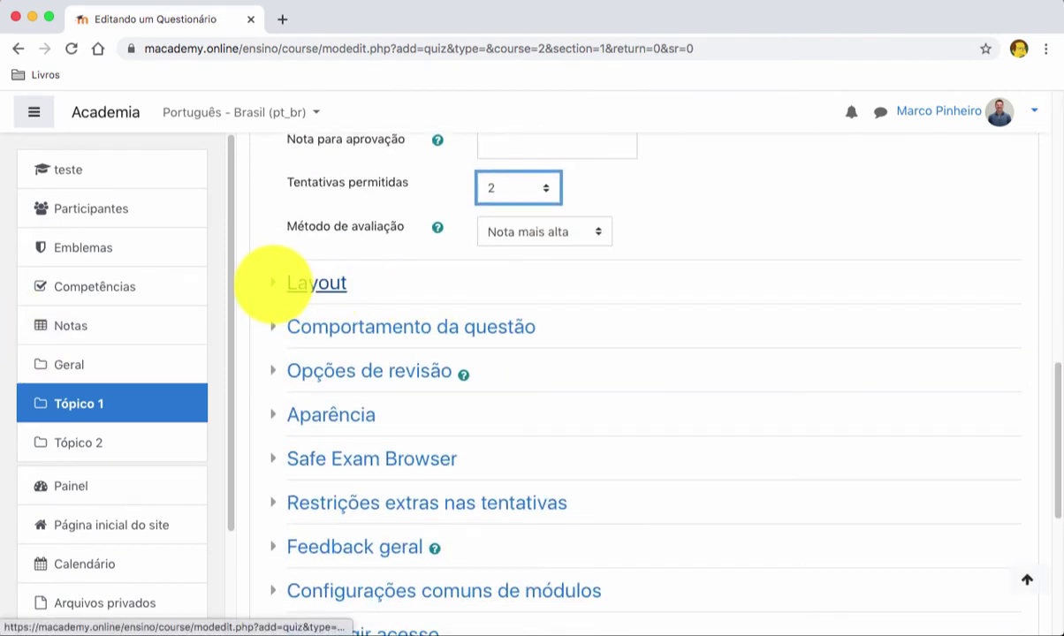
{"action": "left_click", "coordinate": [287, 283]}
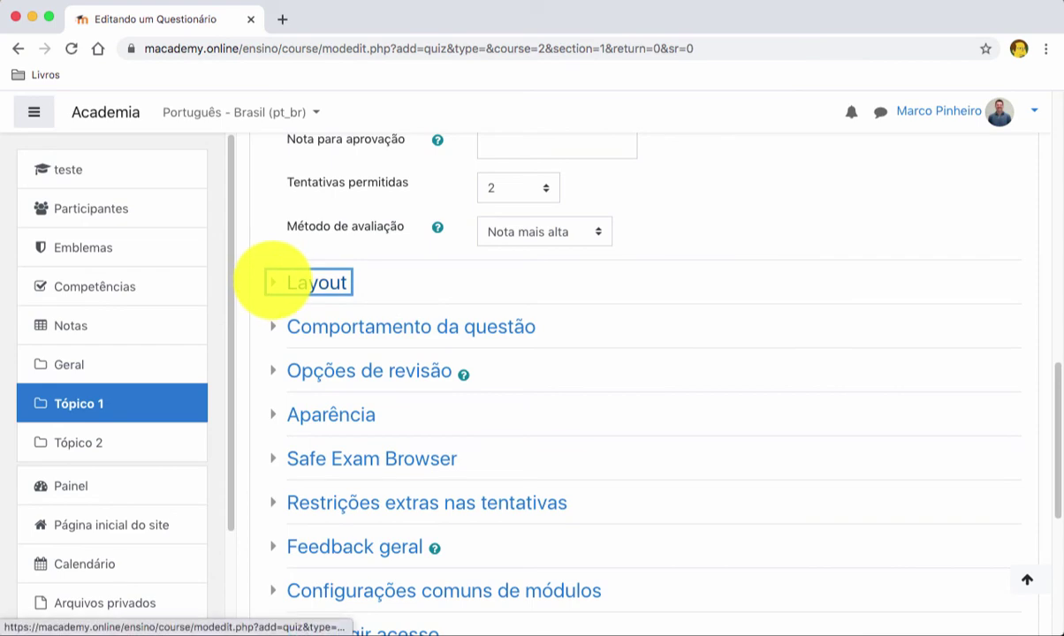
{"action": "left_click", "coordinate": [292, 282]}
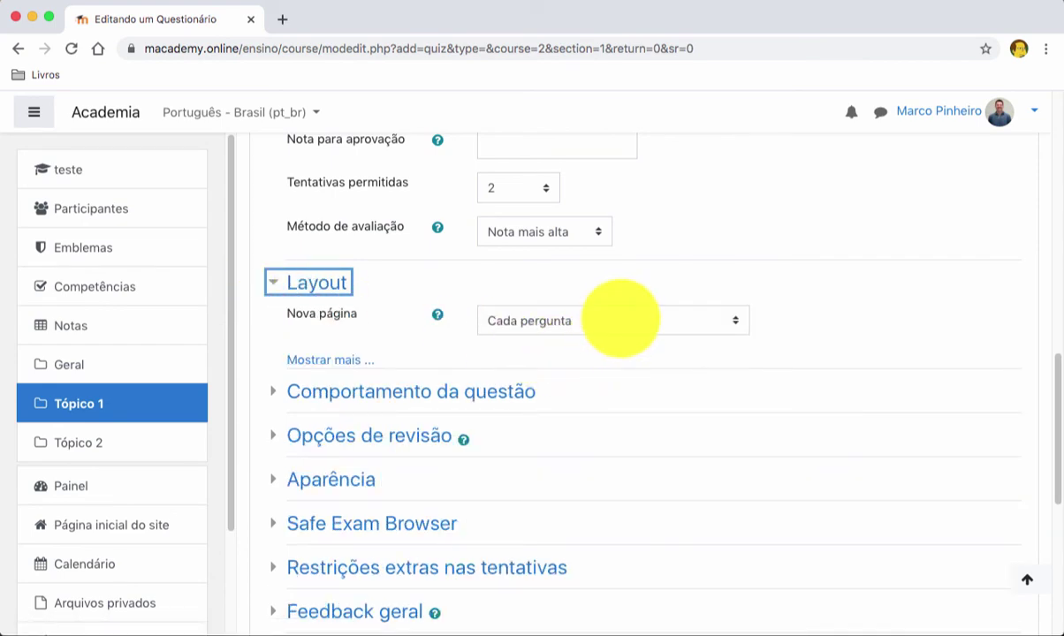
{"action": "left_click", "coordinate": [621, 319]}
{"action": "left_click", "coordinate": [621, 320]}
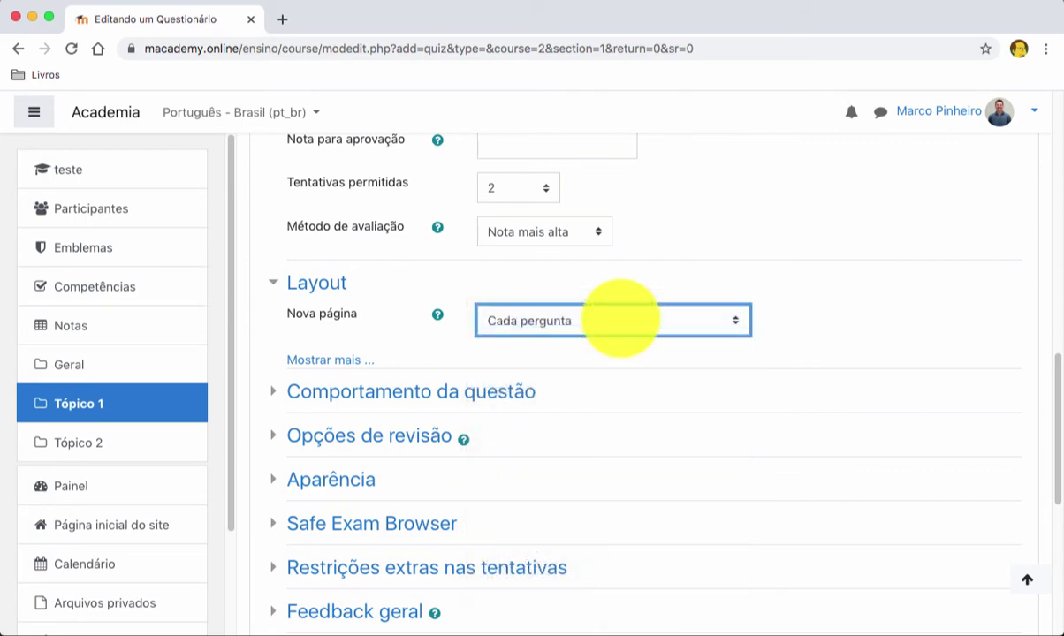
{"action": "left_click", "coordinate": [621, 319]}
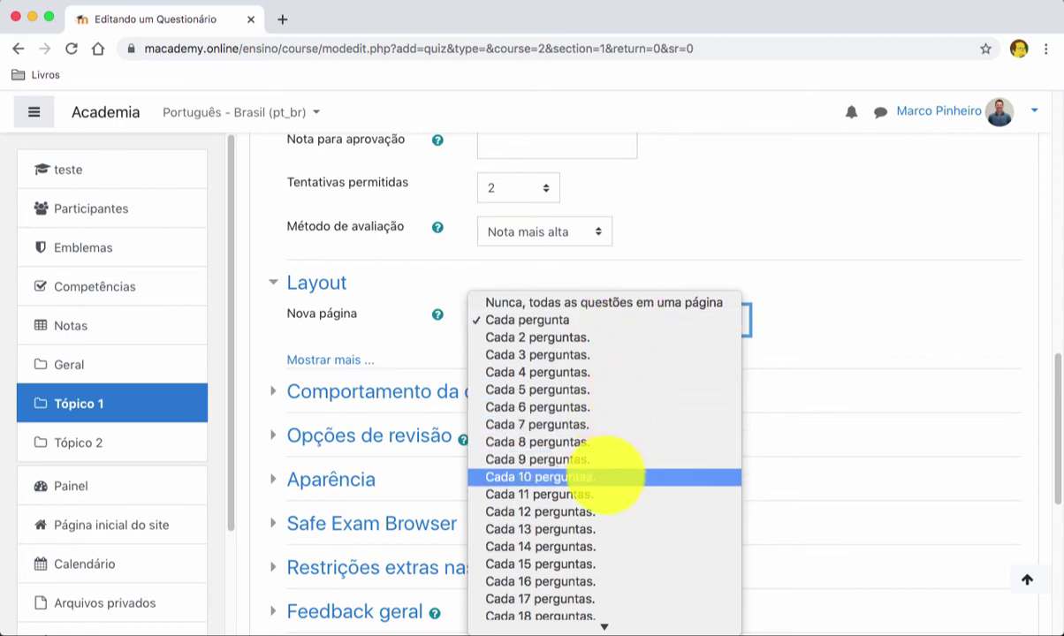
{"action": "left_click", "coordinate": [608, 477]}
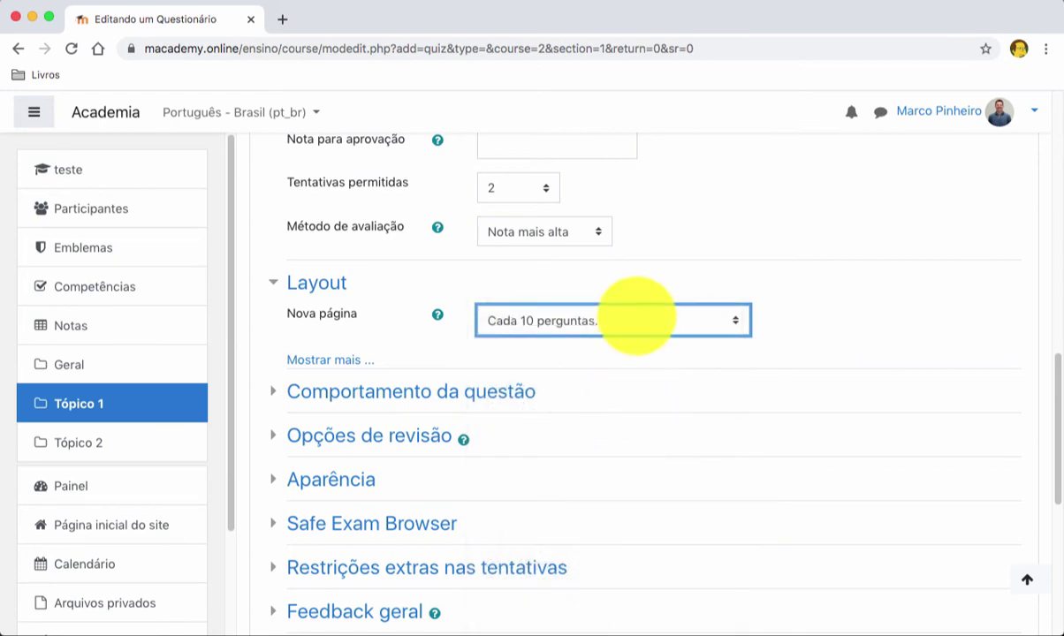
{"action": "left_click", "coordinate": [636, 318]}
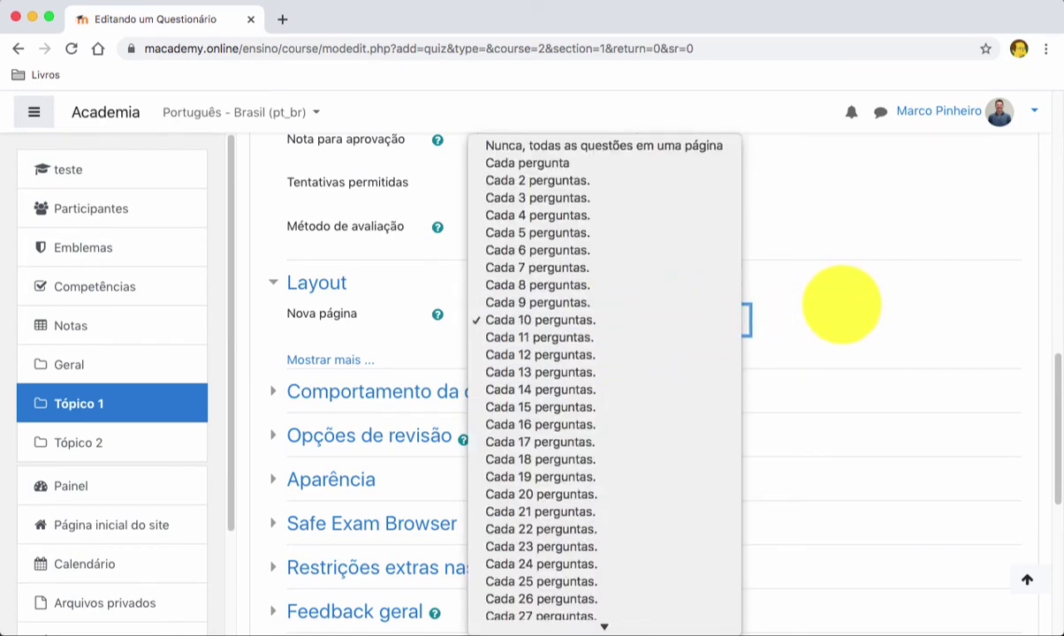
{"action": "left_click", "coordinate": [841, 304]}
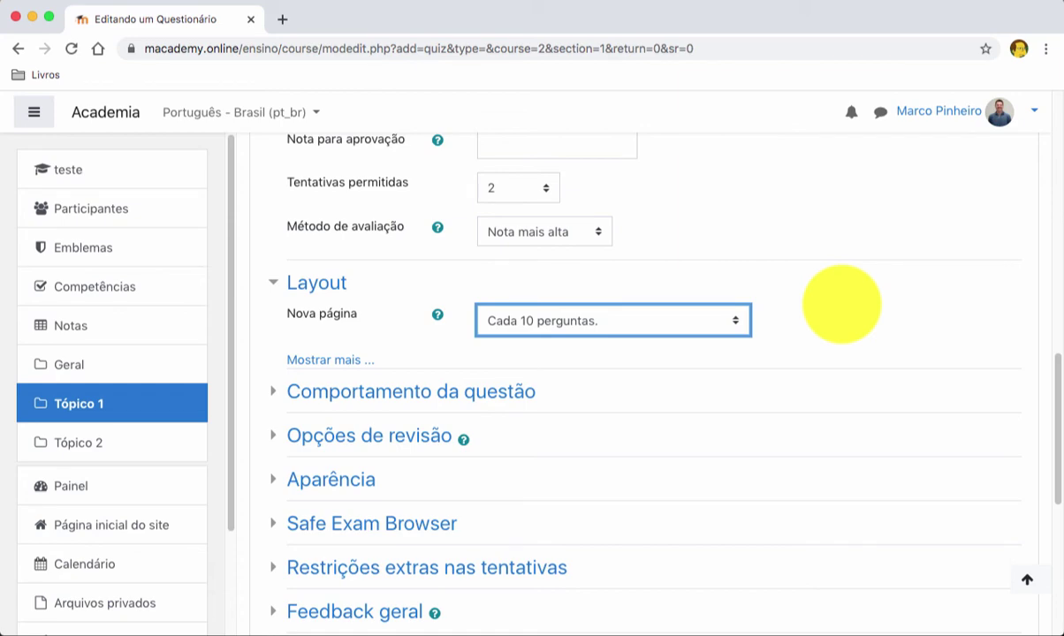
- Expand the Comportamento da questão settings and review the question shuffling and behaviour options
{"action": "scroll", "coordinate": [842, 304], "scroll_direction": "up", "scroll_amount": 1}
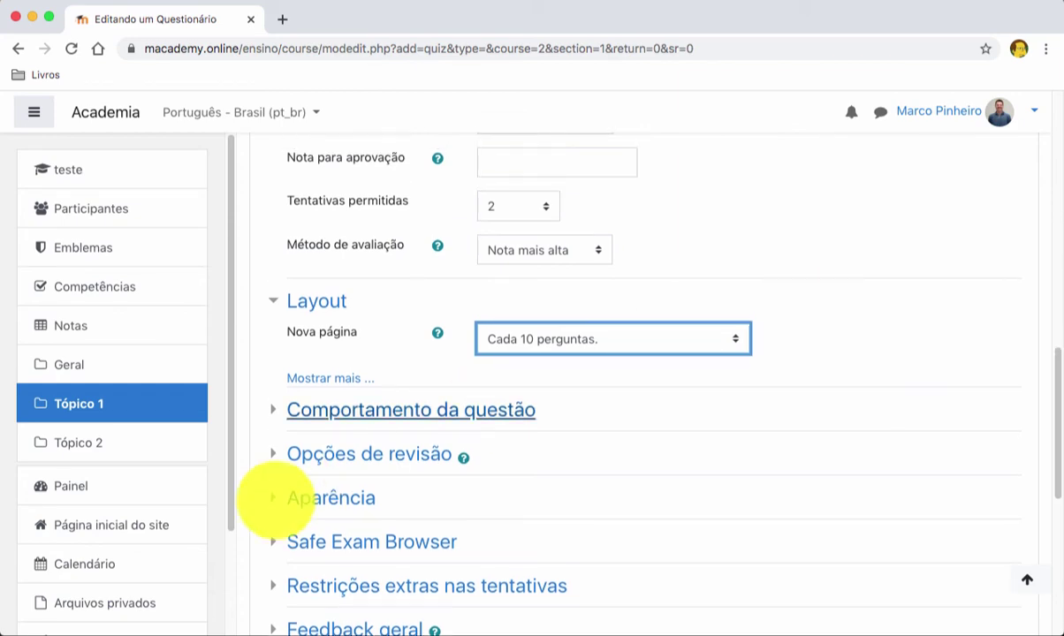
{"action": "left_click", "coordinate": [274, 411]}
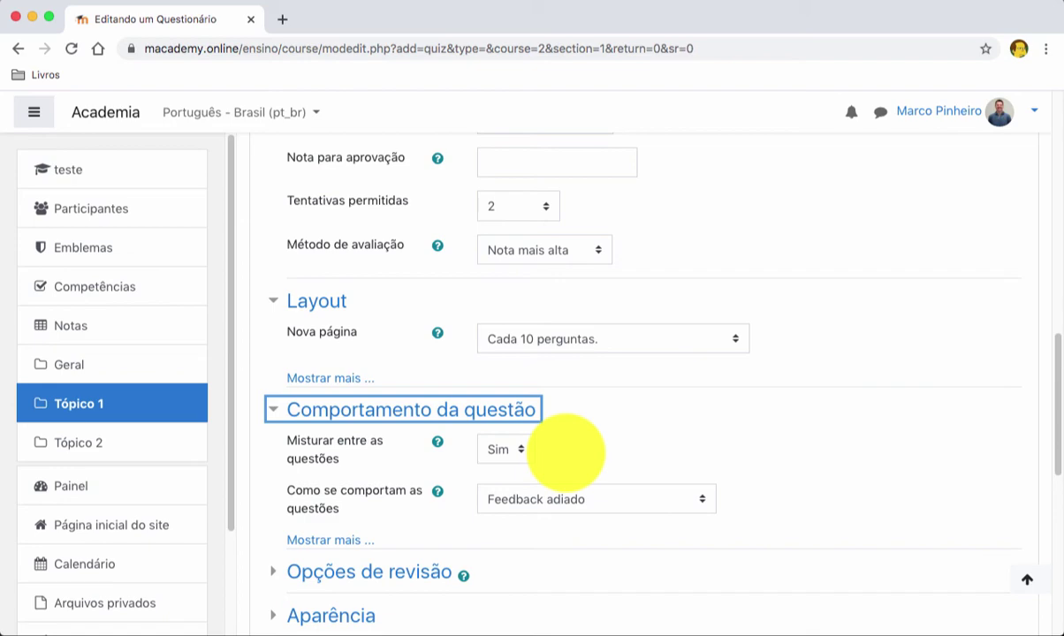
{"action": "scroll", "coordinate": [667, 446], "scroll_direction": "down", "scroll_amount": 1}
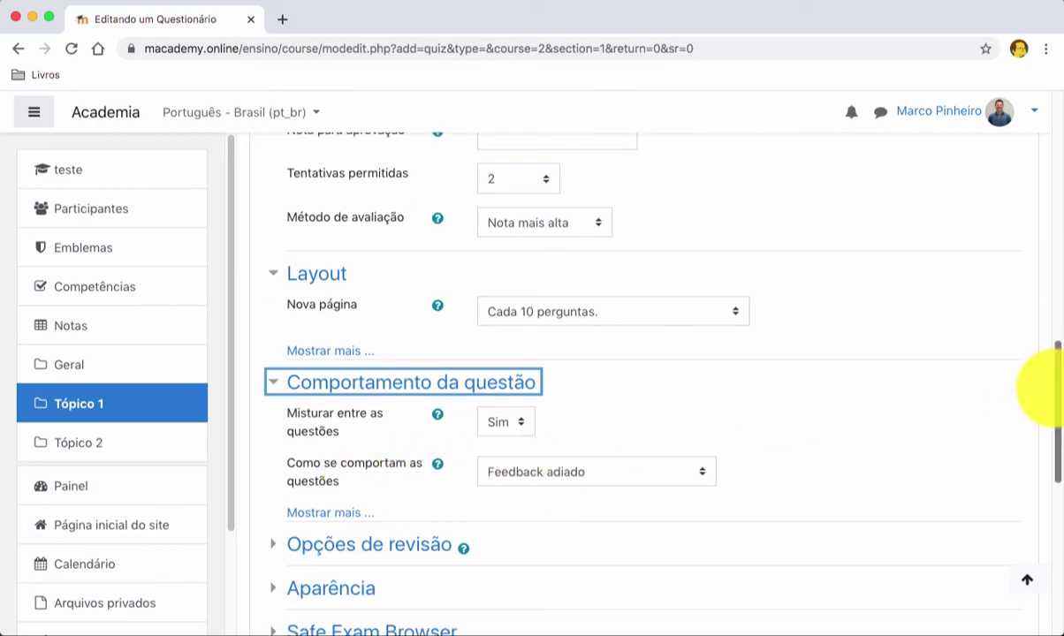
- Expand Opções de revisão and disable A tentativa, Notas and Feedback final under Após a tentativa
{"action": "scroll", "coordinate": [1047, 388], "scroll_direction": "down", "scroll_amount": 1}
{"action": "left_click_drag", "start_coordinate": [1052, 402], "coordinate": [1037, 451]}
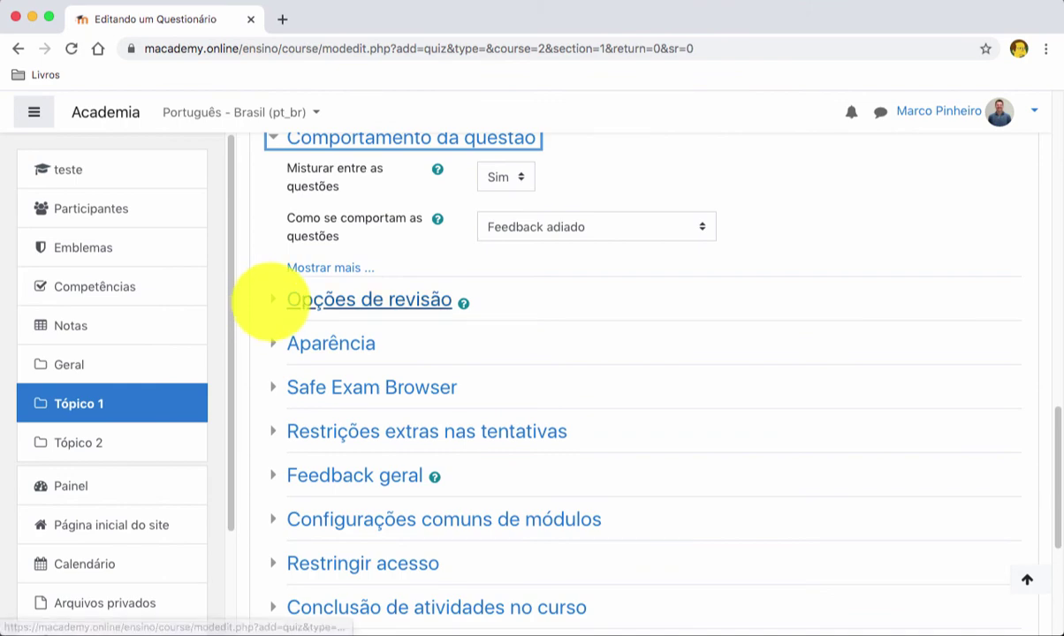
{"action": "left_click", "coordinate": [268, 300]}
{"action": "scroll", "coordinate": [948, 405], "scroll_direction": "down", "scroll_amount": 2}
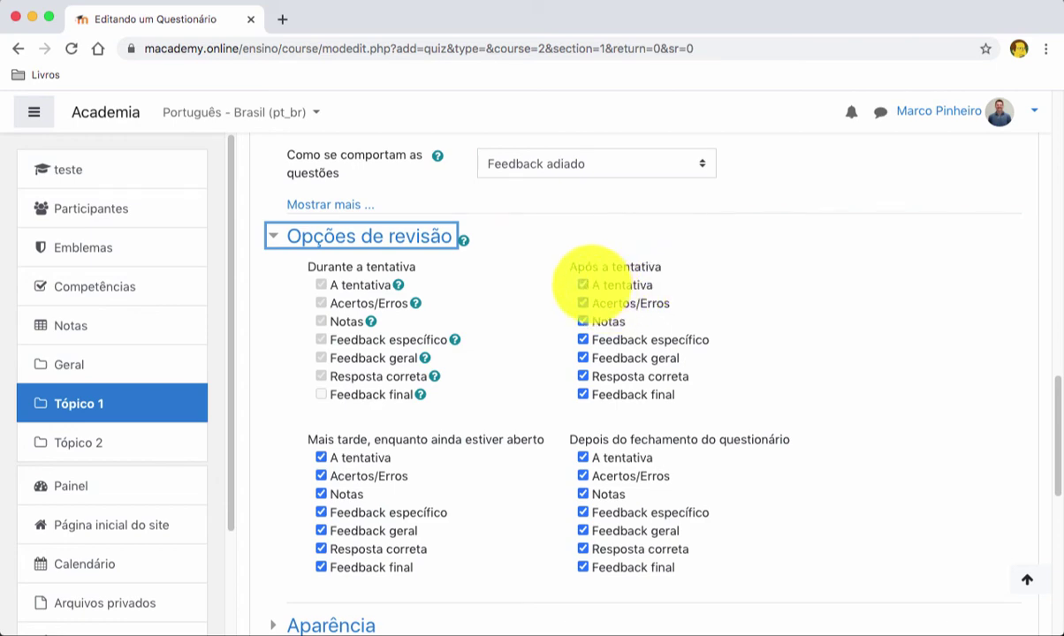
{"action": "left_click", "coordinate": [582, 285]}
{"action": "left_click", "coordinate": [583, 321]}
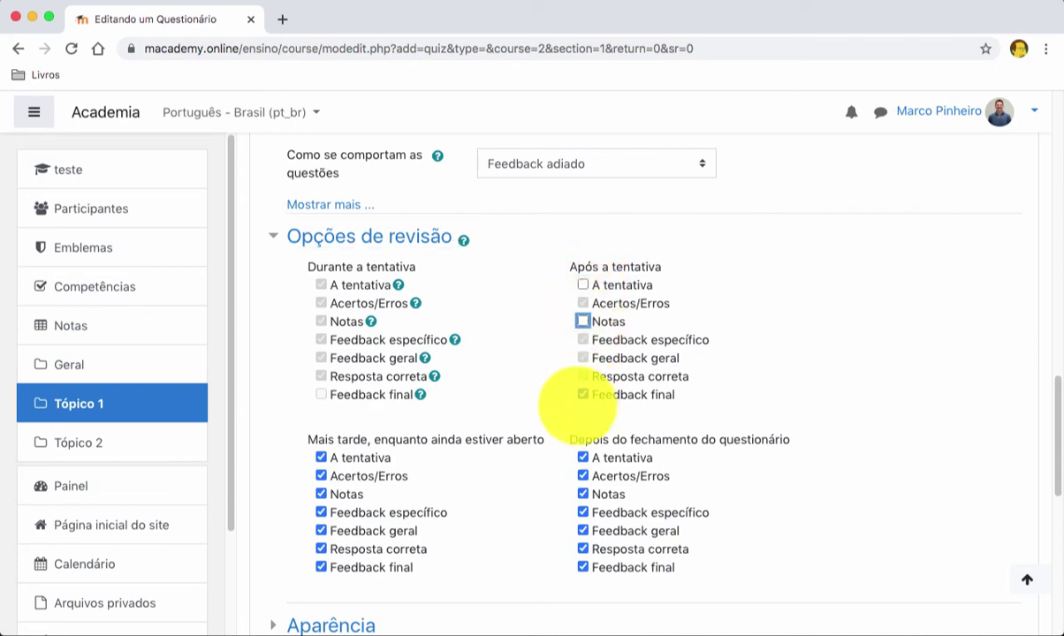
{"action": "left_click", "coordinate": [582, 395]}
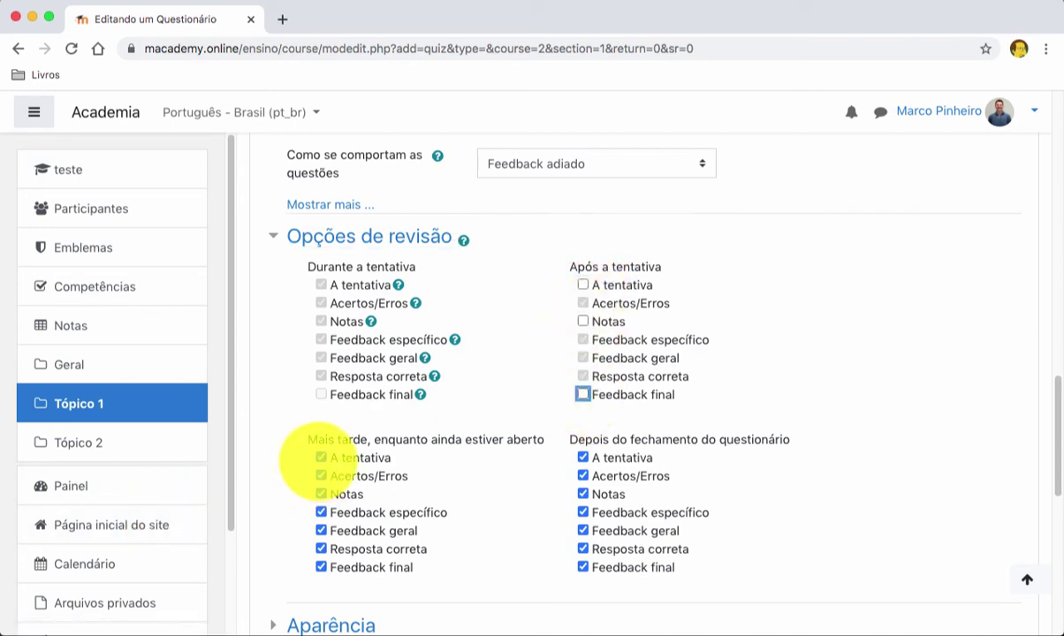
- Disable A tentativa, Notas and Feedback final under Mais tarde, enquanto ainda estiver aberto
{"action": "left_click", "coordinate": [321, 458]}
{"action": "left_click", "coordinate": [321, 494]}
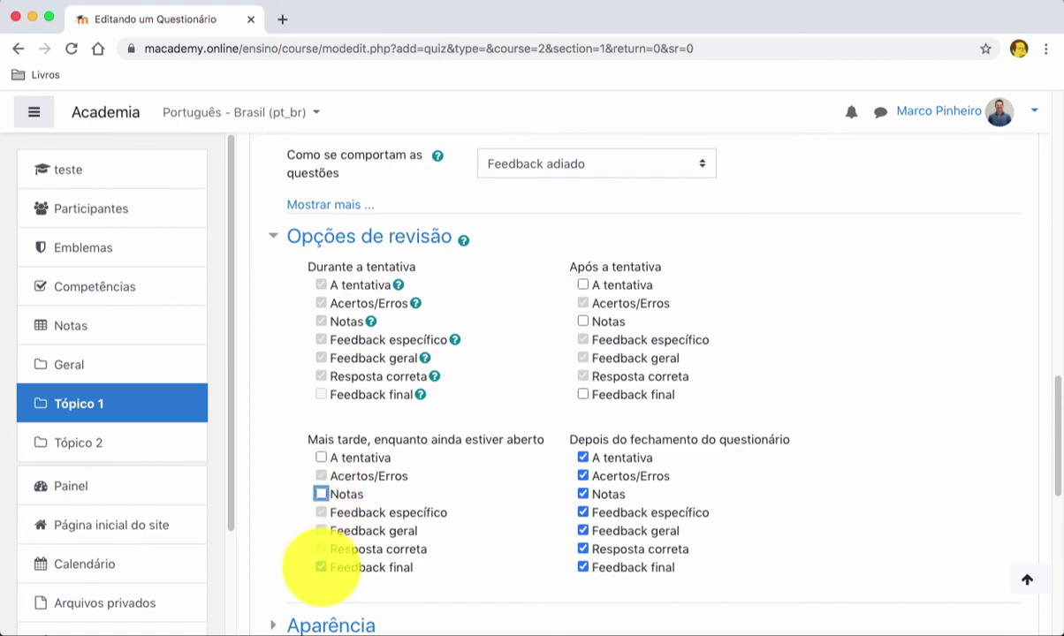
{"action": "left_click", "coordinate": [321, 567]}
- Check the quiz dates in Duração, and re-enable the Notas review option under Após a tentativa
{"action": "scroll", "coordinate": [927, 534], "scroll_direction": "up", "scroll_amount": 1}
{"action": "scroll", "coordinate": [944, 529], "scroll_direction": "down", "scroll_amount": 2}
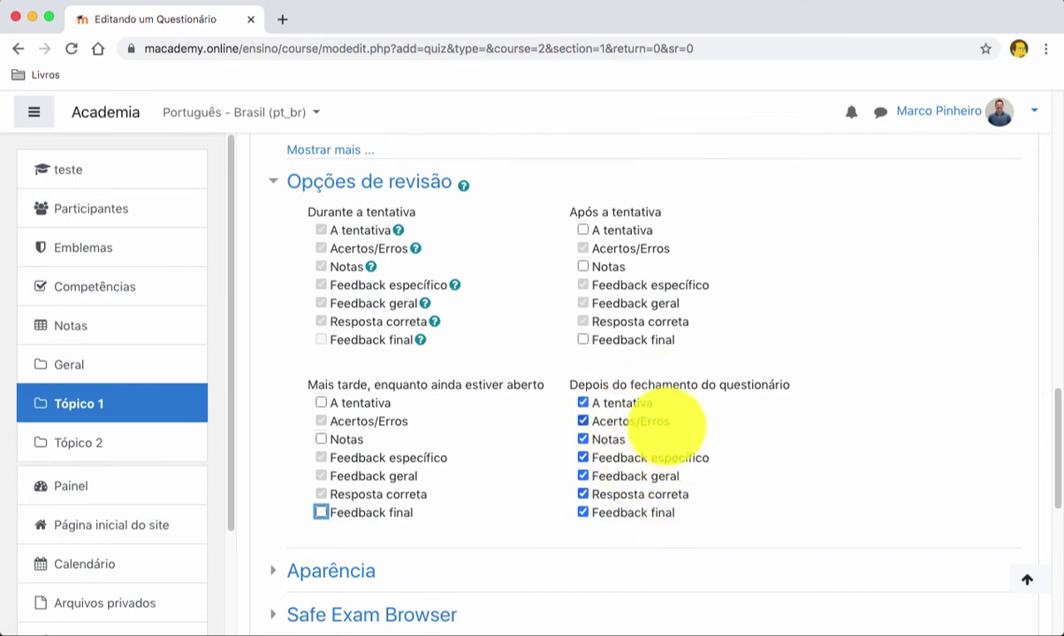
{"action": "left_click_drag", "start_coordinate": [1051, 453], "coordinate": [1044, 268]}
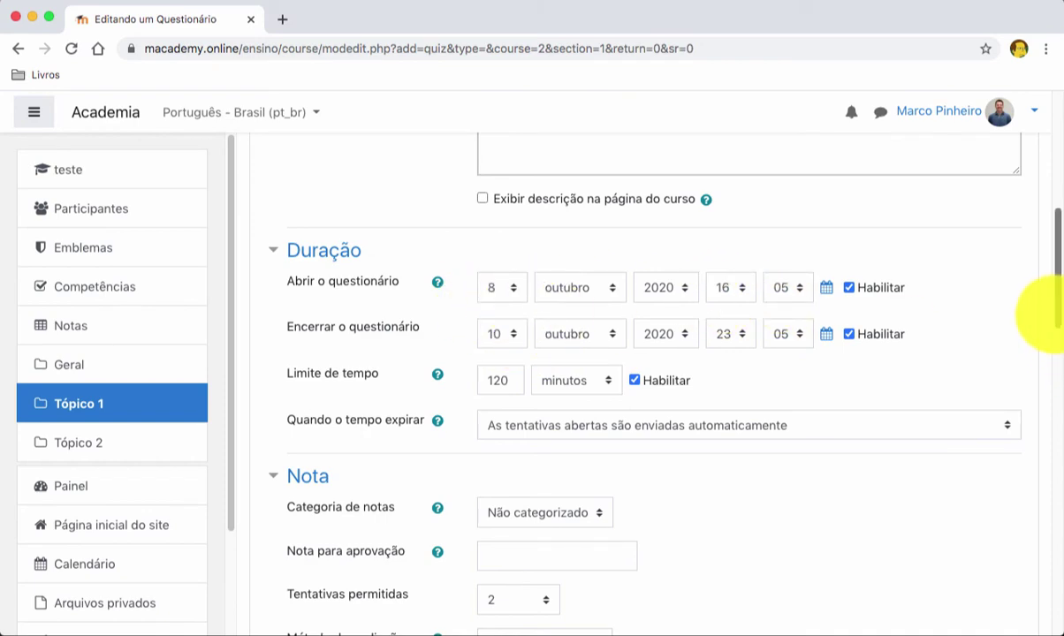
{"action": "left_click_drag", "start_coordinate": [1052, 305], "coordinate": [1051, 501]}
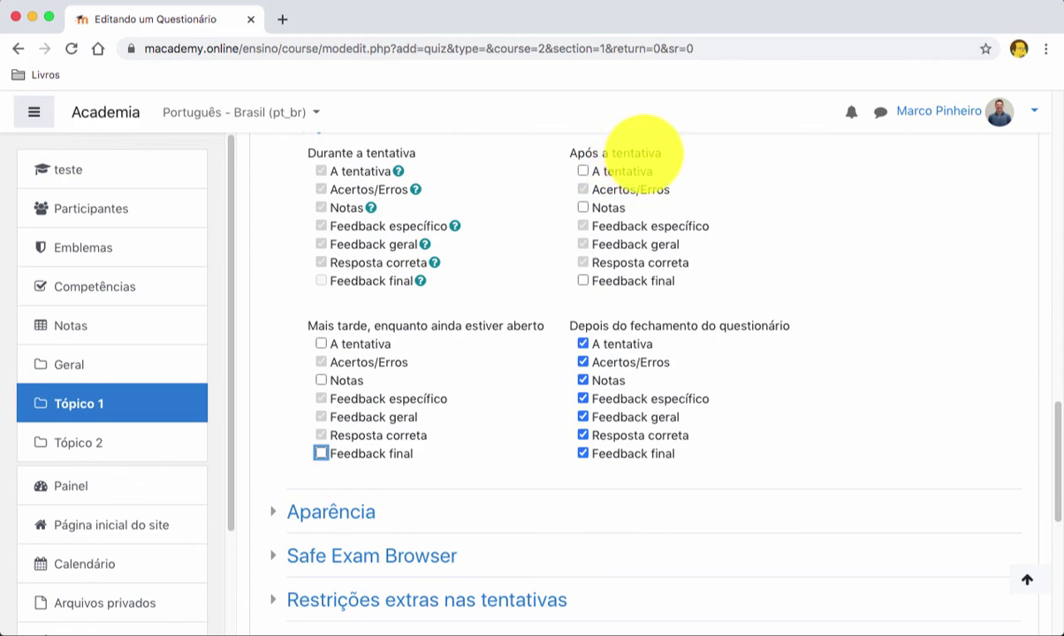
{"action": "left_click", "coordinate": [583, 208]}
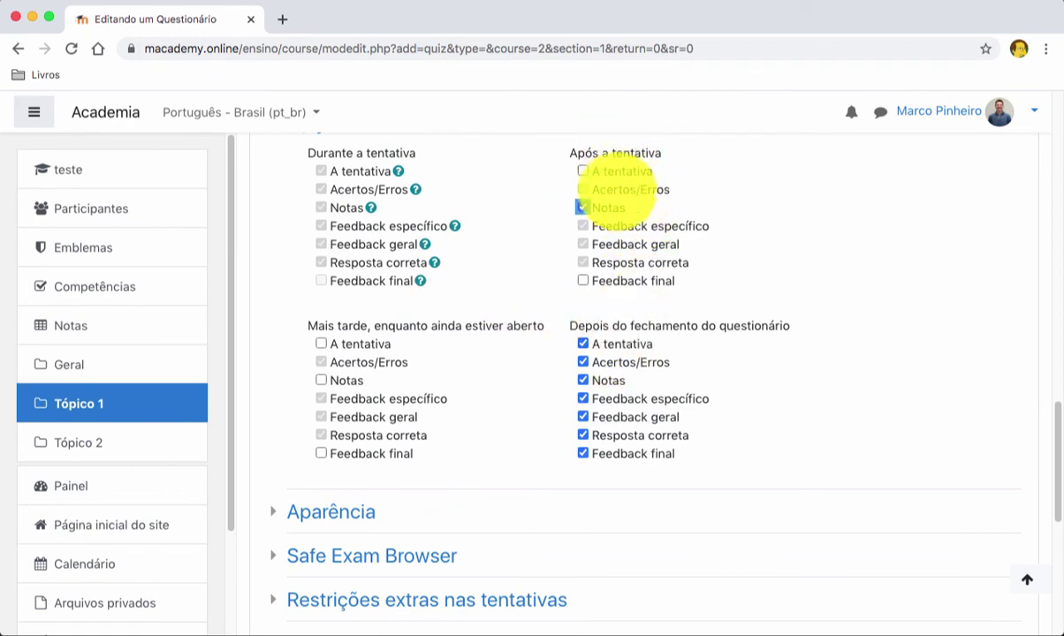
{"action": "left_click", "coordinate": [619, 208]}
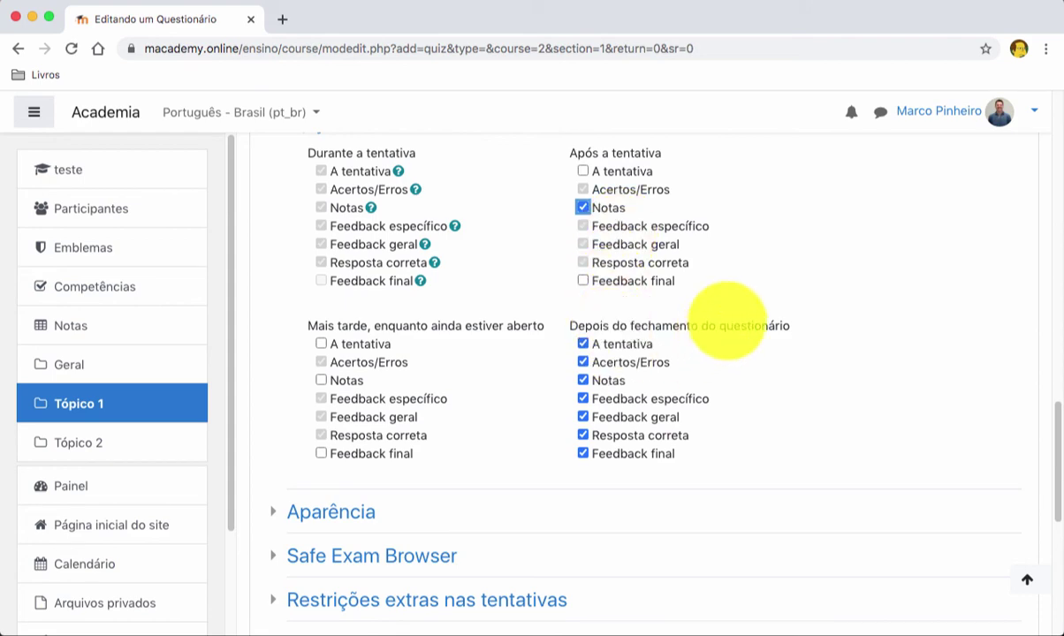
- Look over the remaining quiz settings, and save the quiz with a return to the course
{"action": "scroll", "coordinate": [1029, 433], "scroll_direction": "up", "scroll_amount": 1}
{"action": "scroll", "coordinate": [1027, 430], "scroll_direction": "down", "scroll_amount": 2}
{"action": "scroll", "coordinate": [1027, 431], "scroll_direction": "down", "scroll_amount": 5}
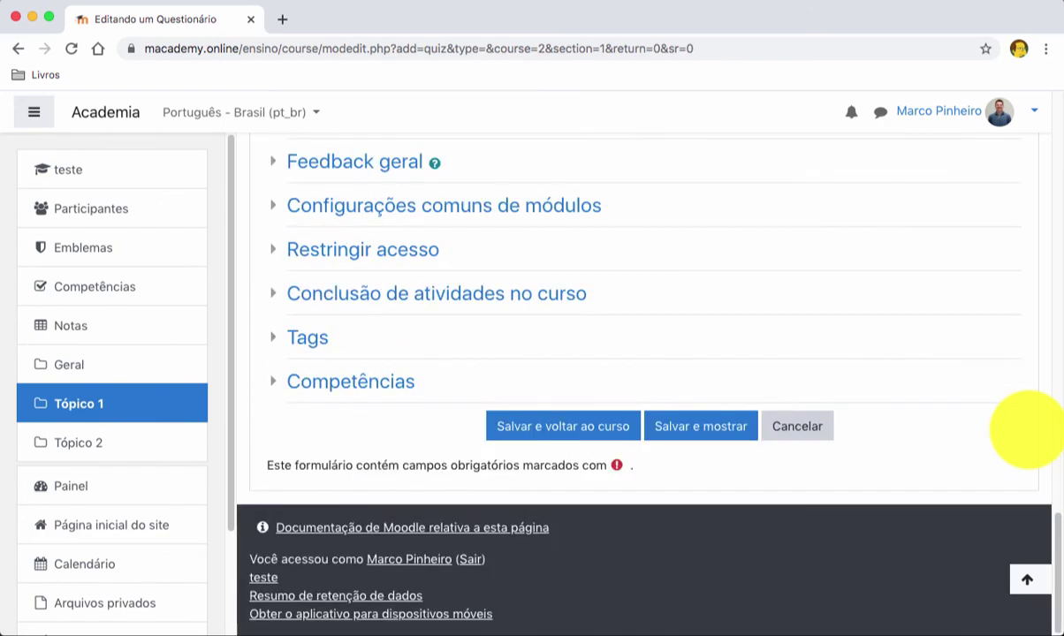
{"action": "scroll", "coordinate": [972, 415], "scroll_direction": "up", "scroll_amount": 1}
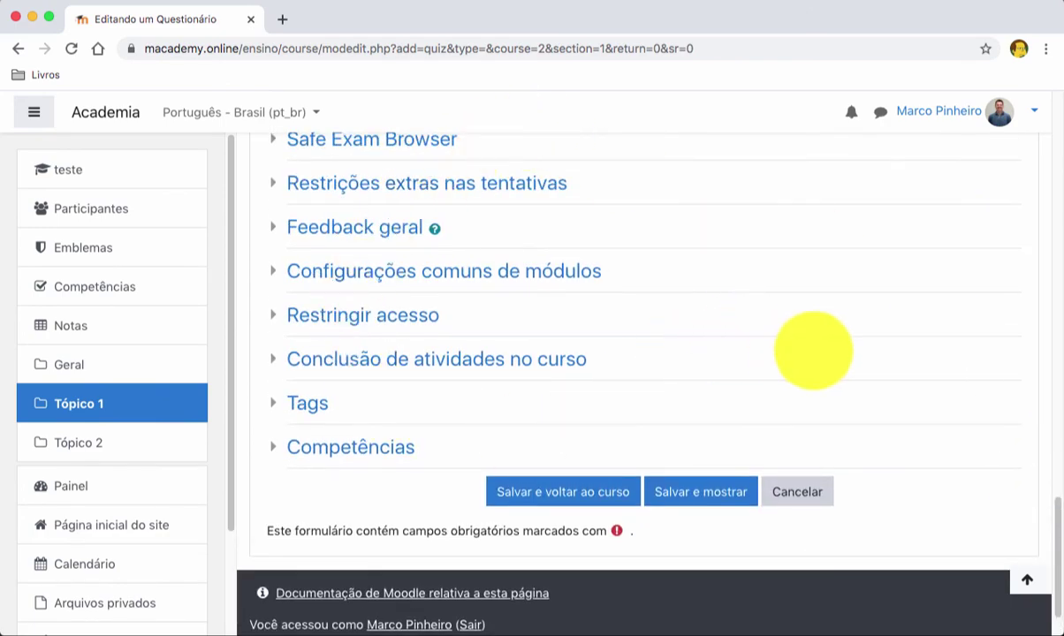
{"action": "scroll", "coordinate": [1026, 477], "scroll_direction": "up", "scroll_amount": 5}
{"action": "scroll", "coordinate": [1027, 477], "scroll_direction": "up", "scroll_amount": 10}
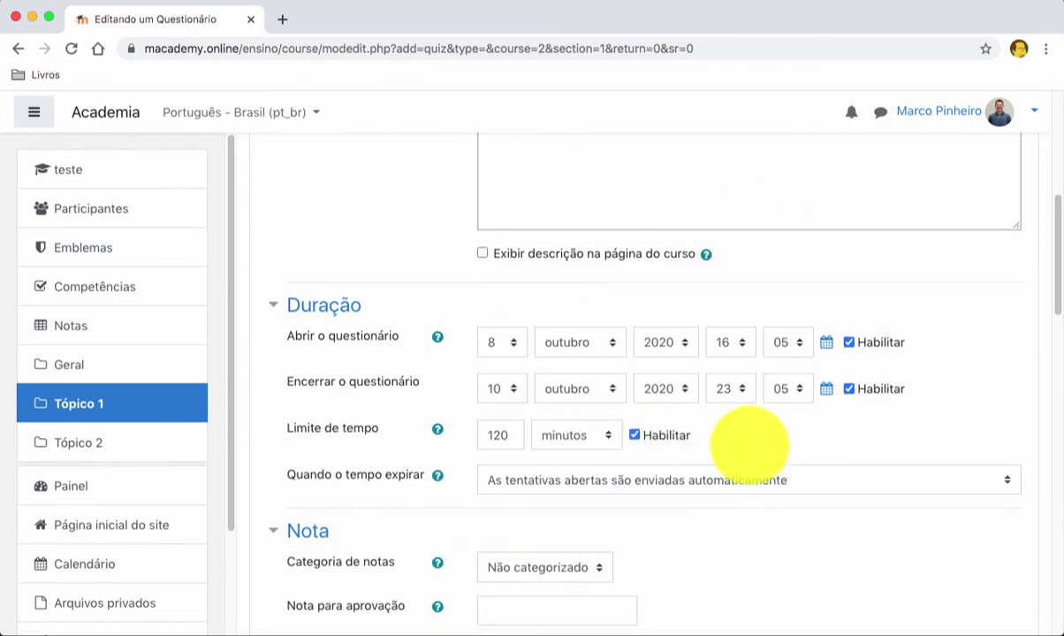
{"action": "scroll", "coordinate": [743, 437], "scroll_direction": "down", "scroll_amount": 15}
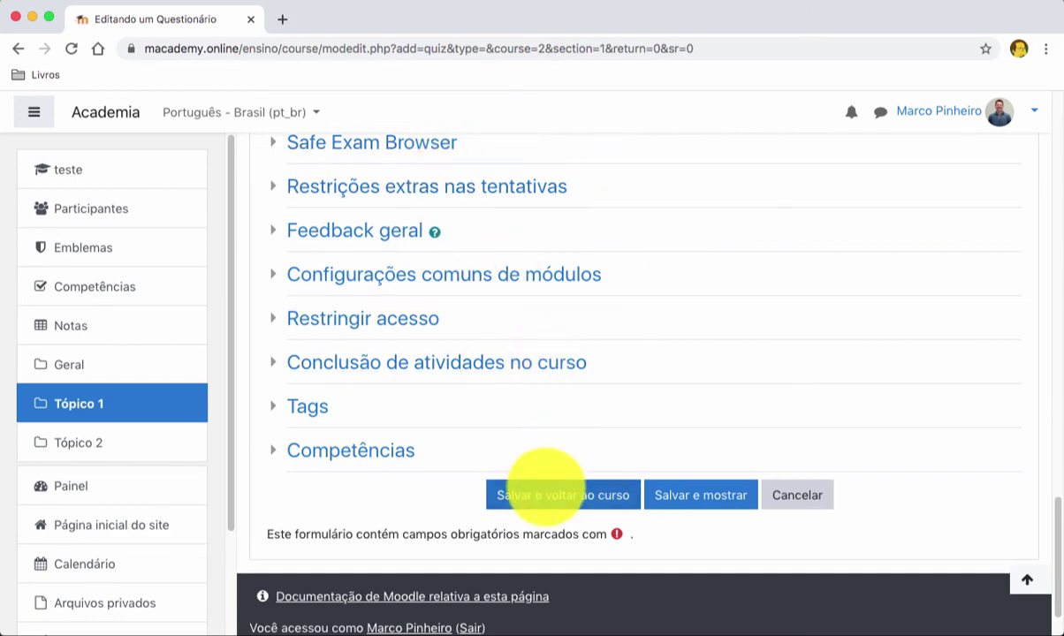
{"action": "left_click", "coordinate": [548, 488]}
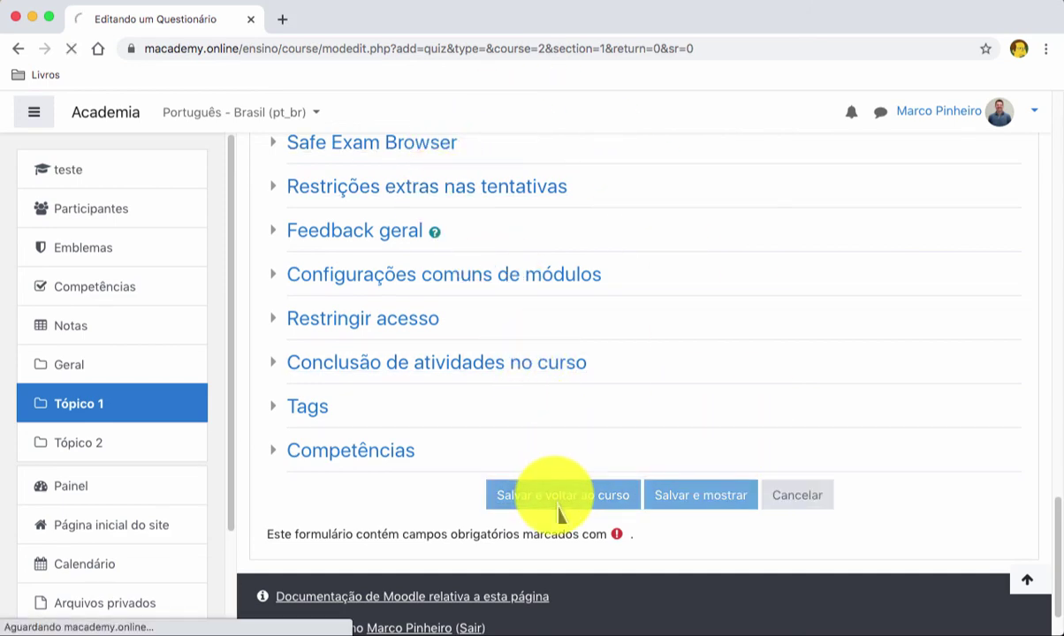